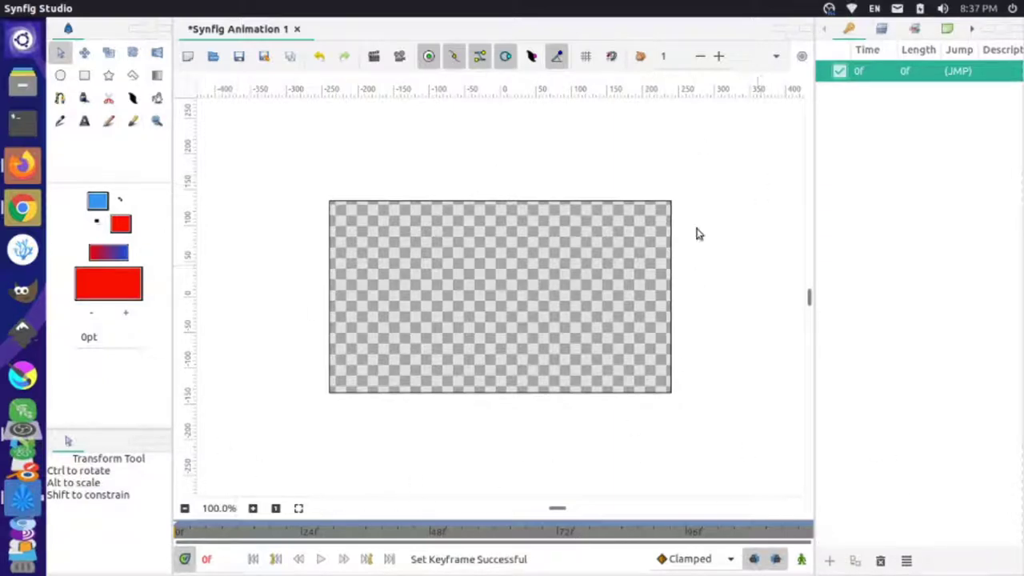
# - Reveal Synfig Studio's menu bar over the empty Synfig Animation 1 canvas
pyautogui.moveTo(327, 8)
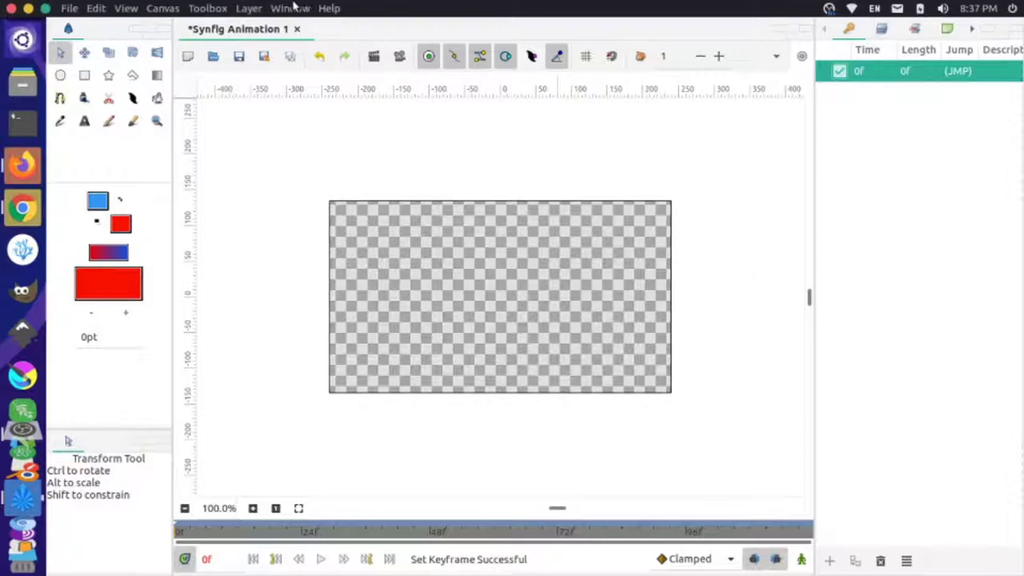
# - Check the installed Synfig Studio version (1.2.1) in Help > About, then close it
pyautogui.click(326, 7)
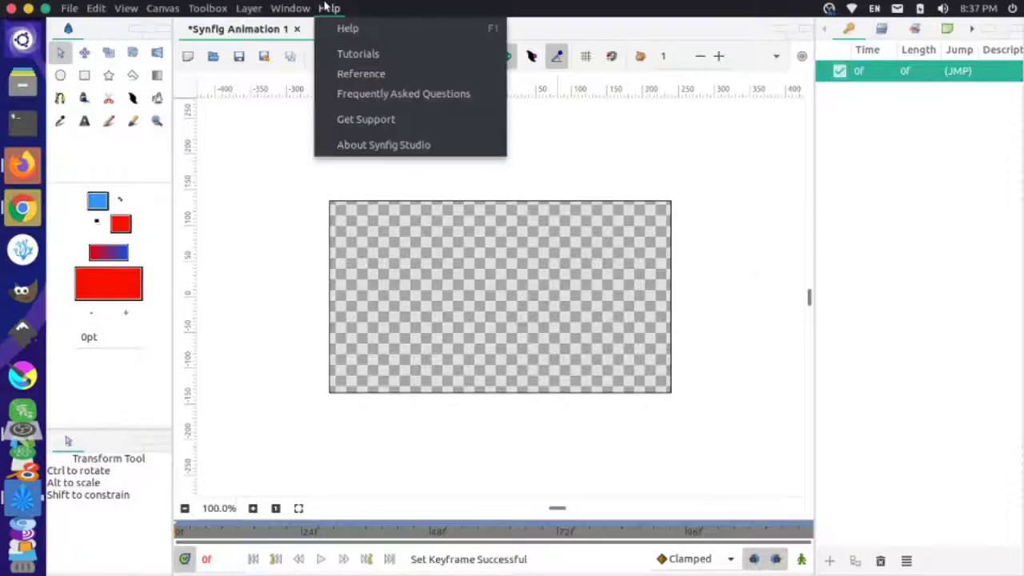
pyautogui.click(375, 145)
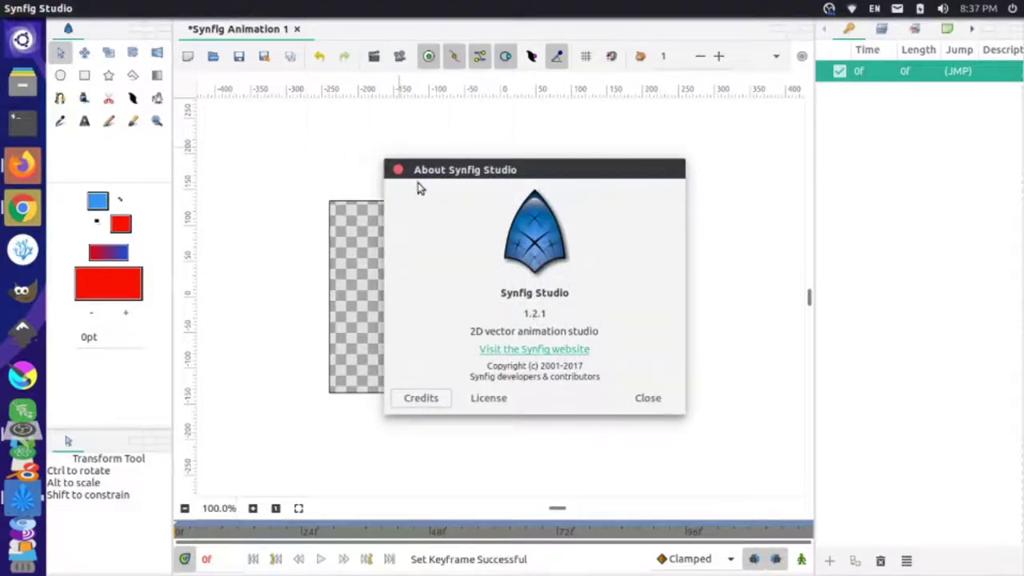
pyautogui.click(398, 170)
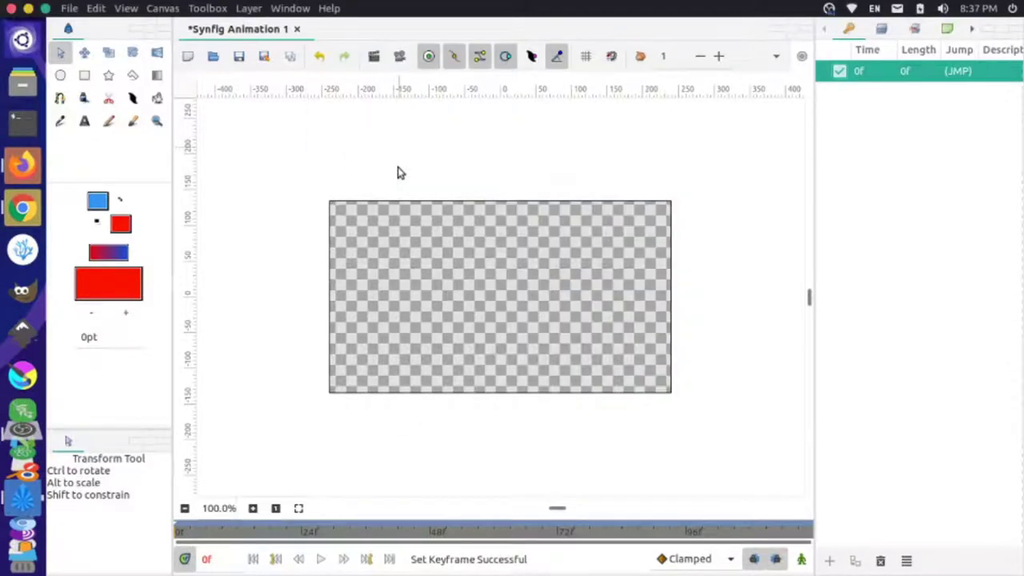
# - Look over the Window > Workspace options, then switch to Firefox
pyautogui.click(287, 8)
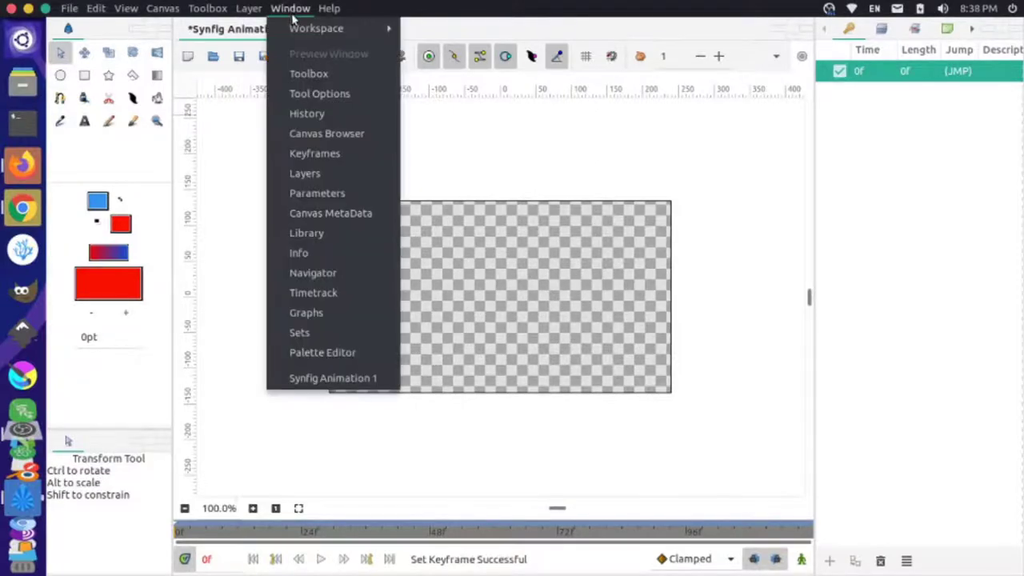
pyautogui.moveTo(298, 28)
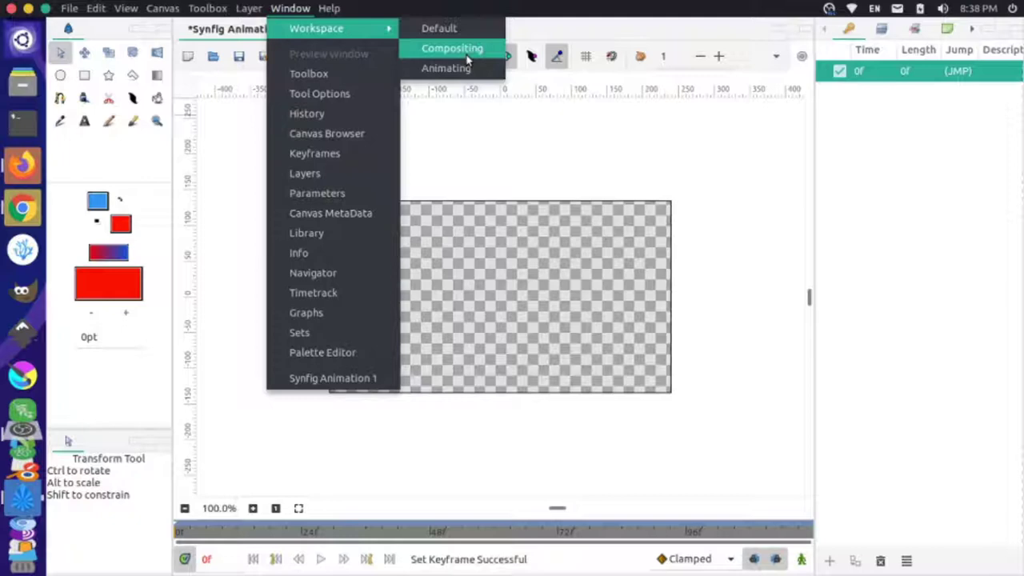
pyautogui.hotkey('alt', 'Tab')
pyautogui.hotkey('alt', 'Tab')
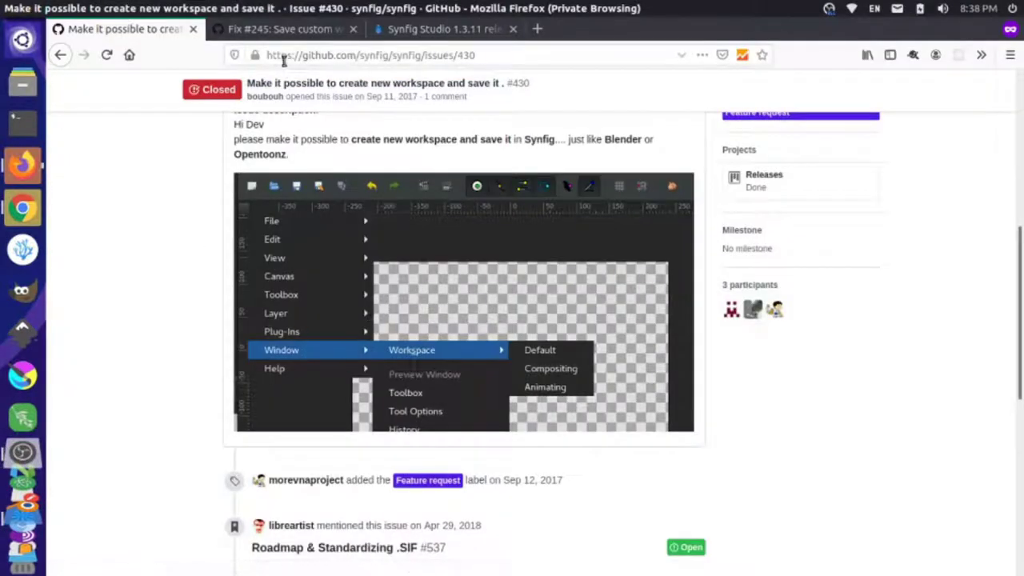
# - Go to the 'Fix #245: Save custom workspaces' pull request and read the tester's comment
pyautogui.moveTo(295, 58); pyautogui.dragTo(379, 57)
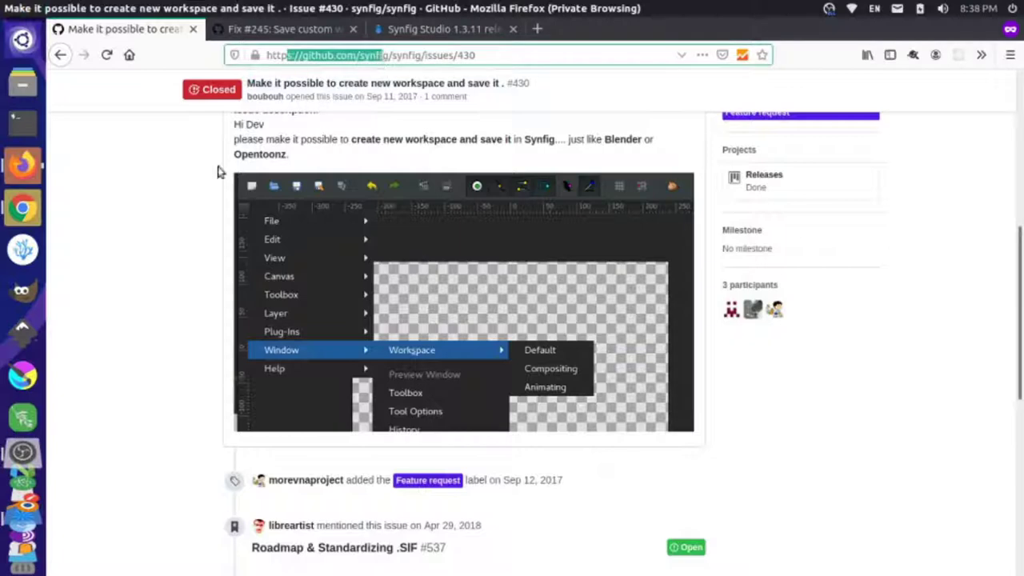
pyautogui.click(189, 185)
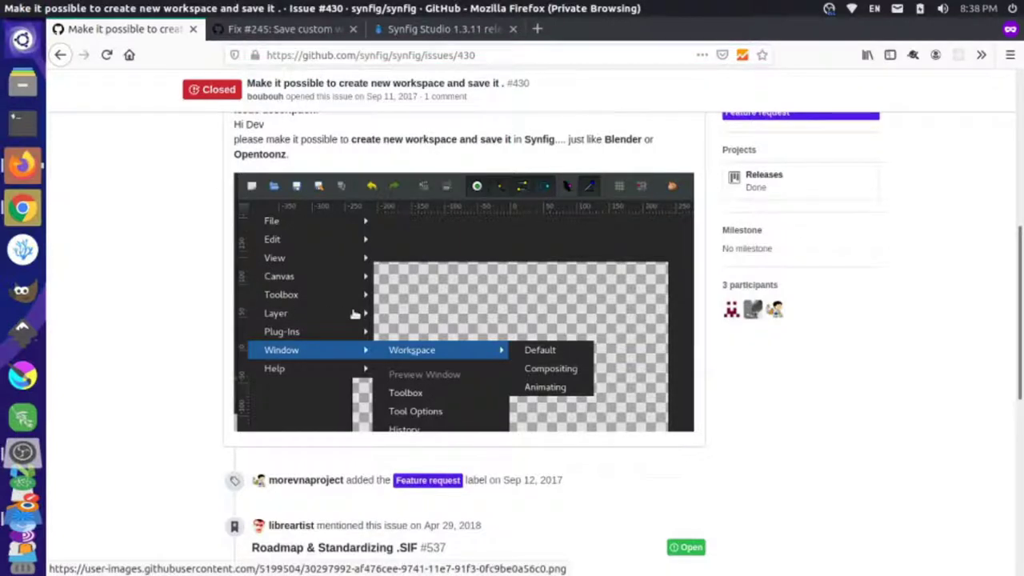
pyautogui.click(297, 32)
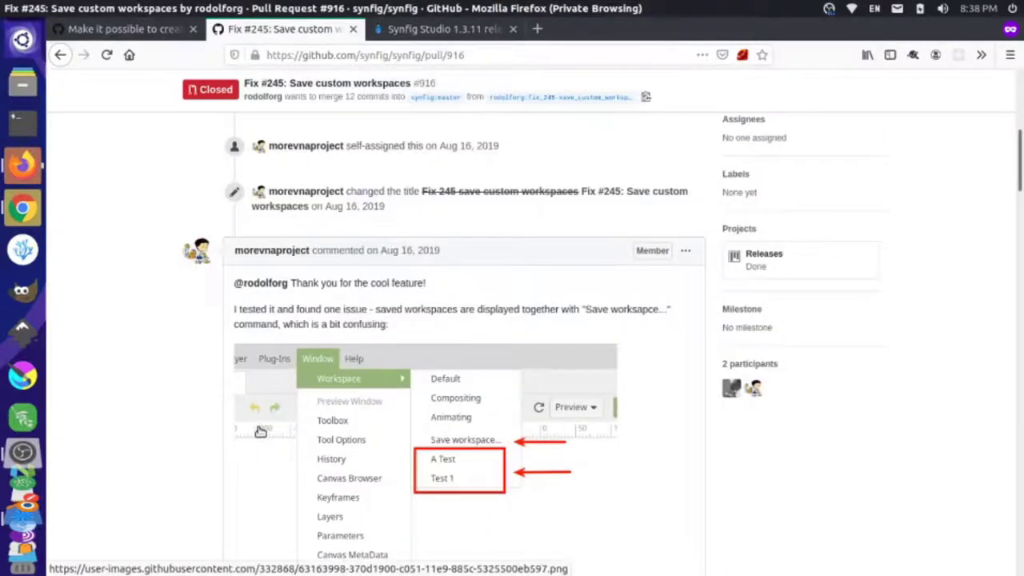
pyautogui.scroll(-3, 261, 432)
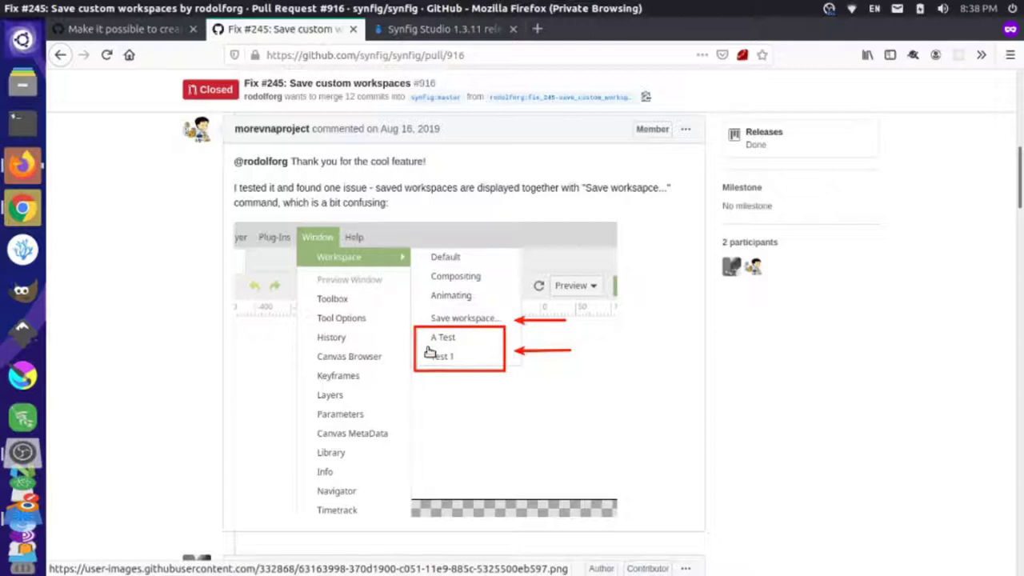
# - Read through the 'Synfig Studio 1.3.11 released' post down to its download link
pyautogui.click(480, 28)
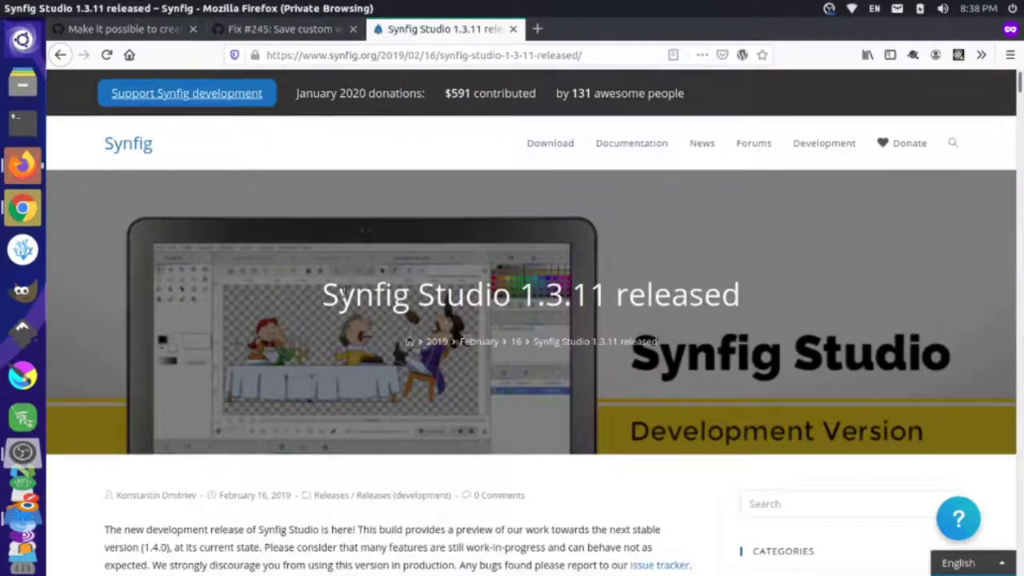
pyautogui.moveTo(325, 293); pyautogui.dragTo(623, 309)
pyautogui.scroll(-2, 622, 309)
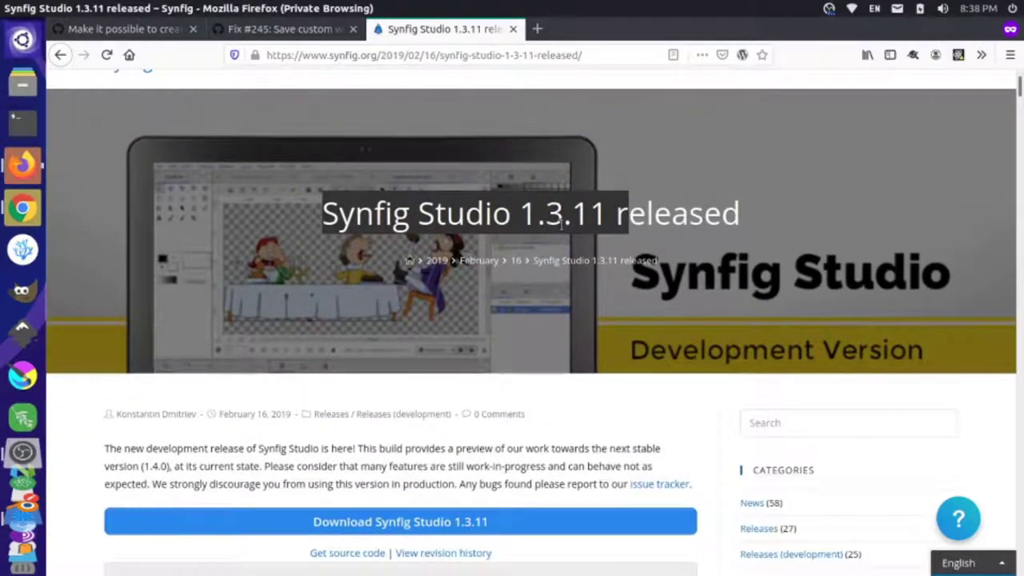
pyautogui.click(563, 222)
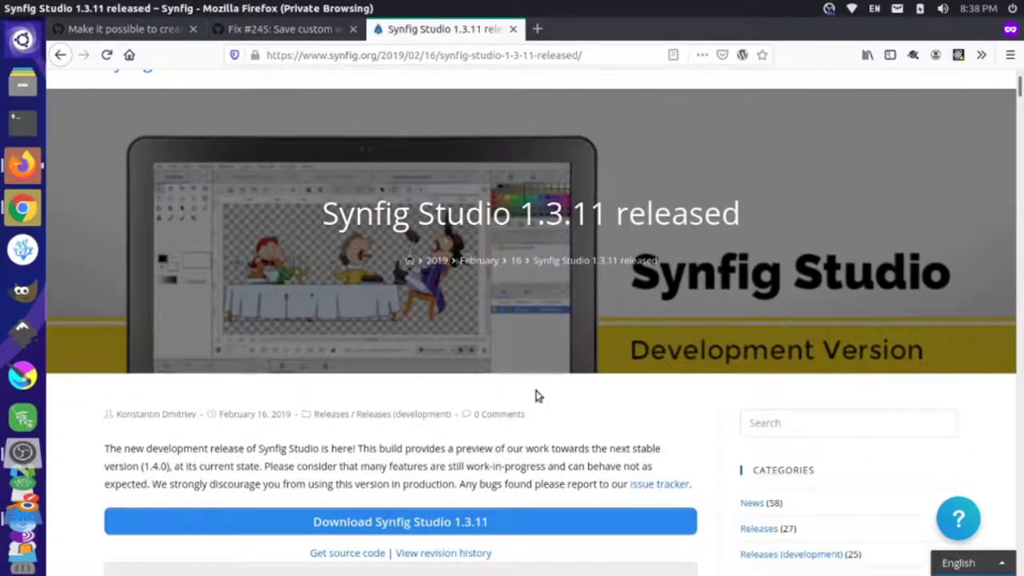
pyautogui.scroll(-2, 536, 392)
pyautogui.scroll(-4, 537, 390)
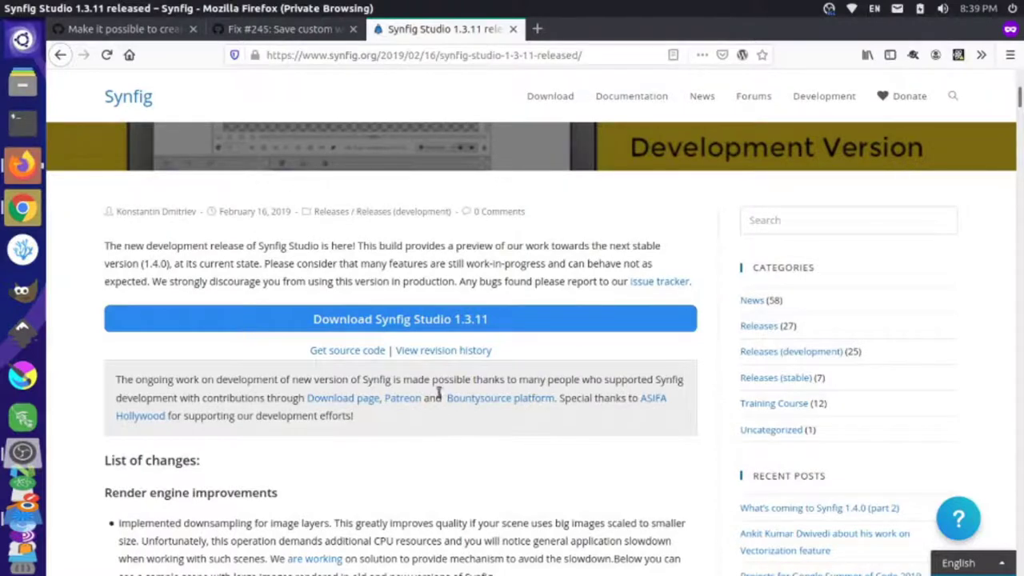
pyautogui.scroll(-1, 436, 406)
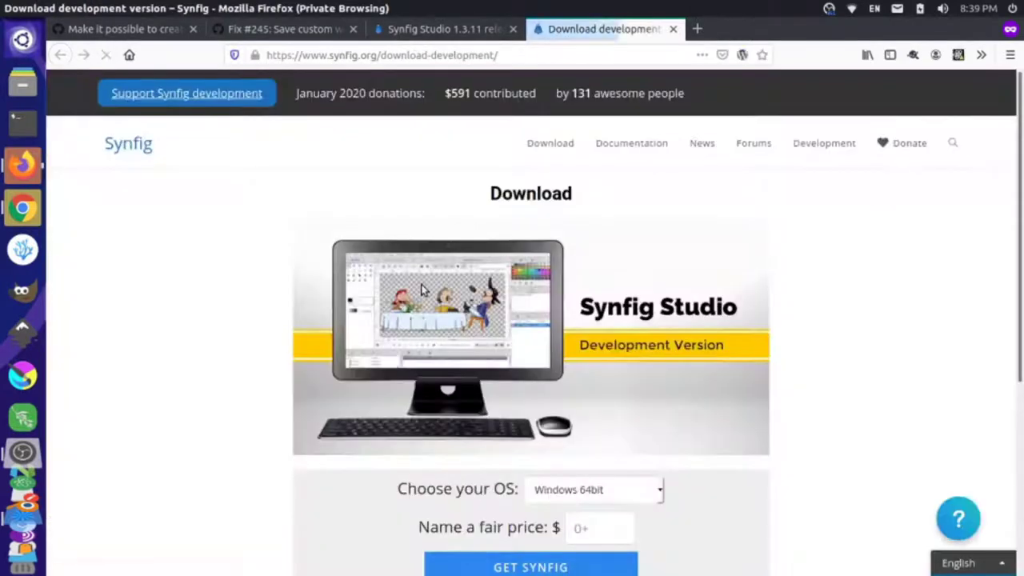
# - Choose Linux 64bit, enter a price of 5 and proceed to checkout
pyautogui.scroll(-5, 422, 286)
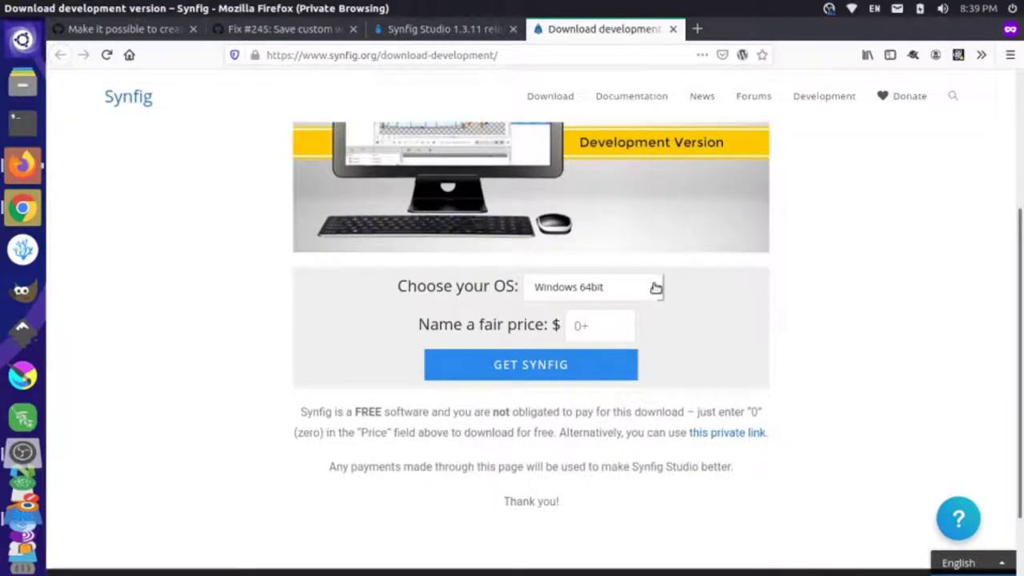
pyautogui.click(656, 289)
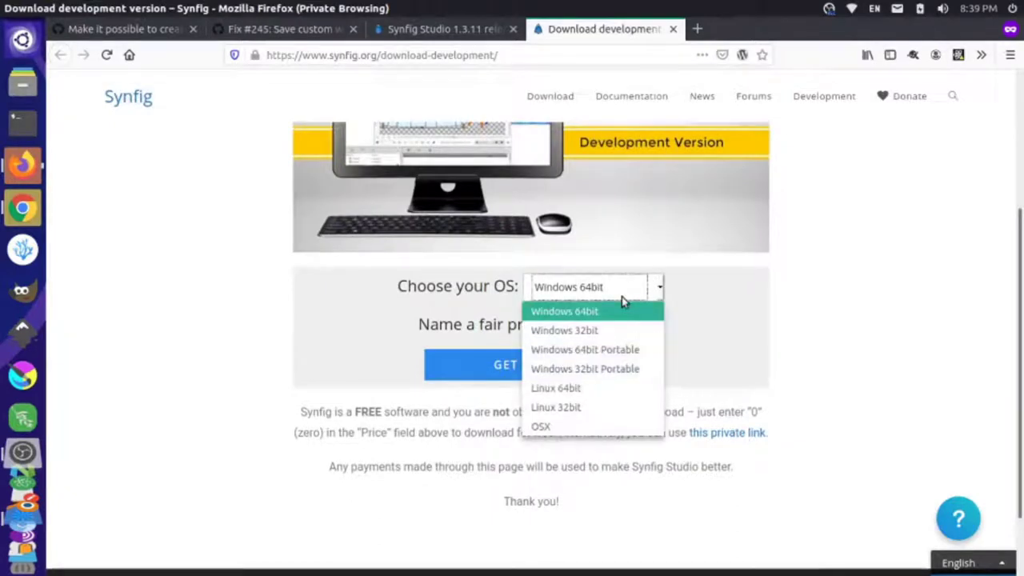
pyautogui.click(577, 389)
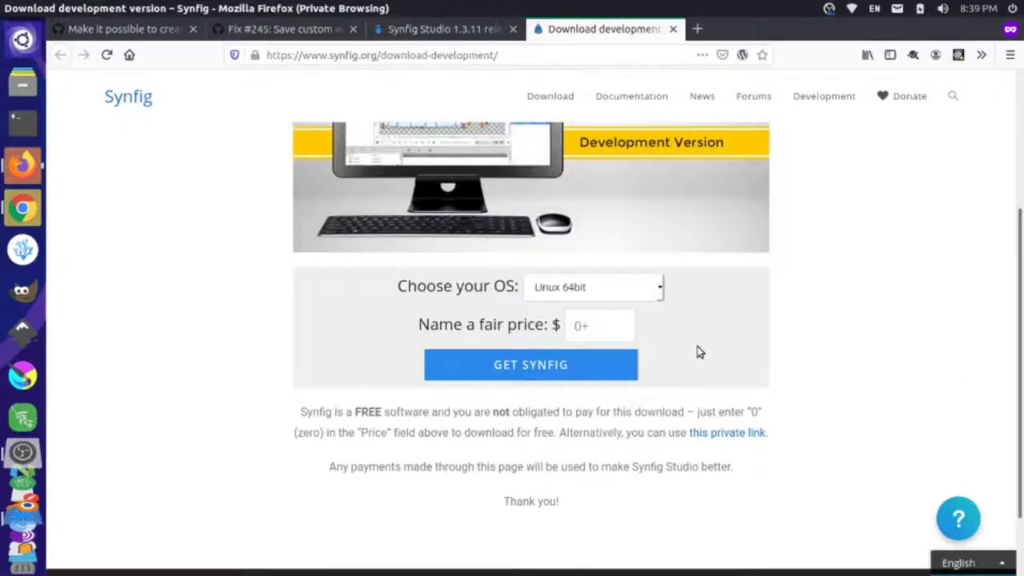
pyautogui.scroll(-1, 698, 350)
pyautogui.click(614, 284)
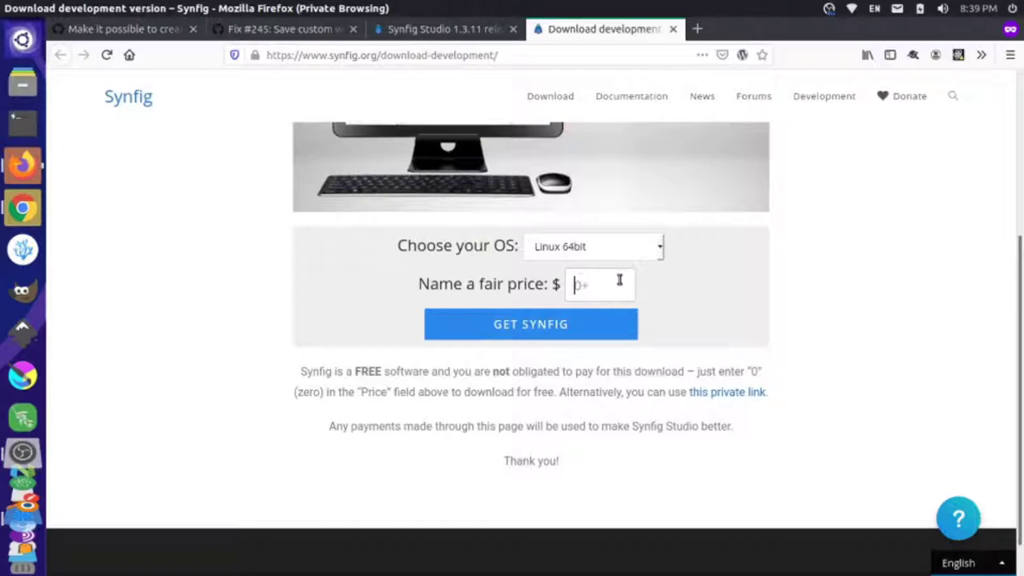
pyautogui.write('5')
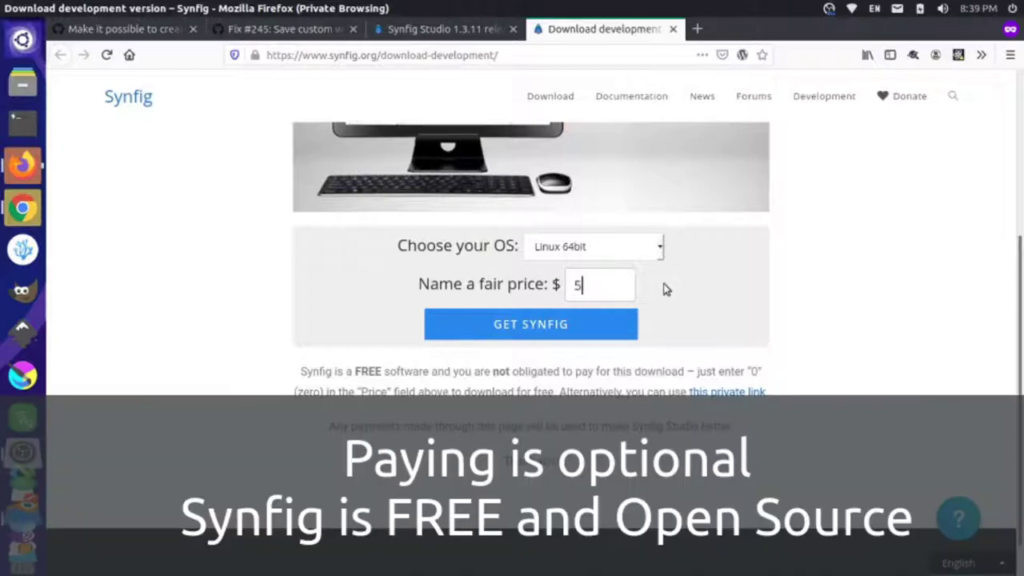
pyautogui.click(521, 335)
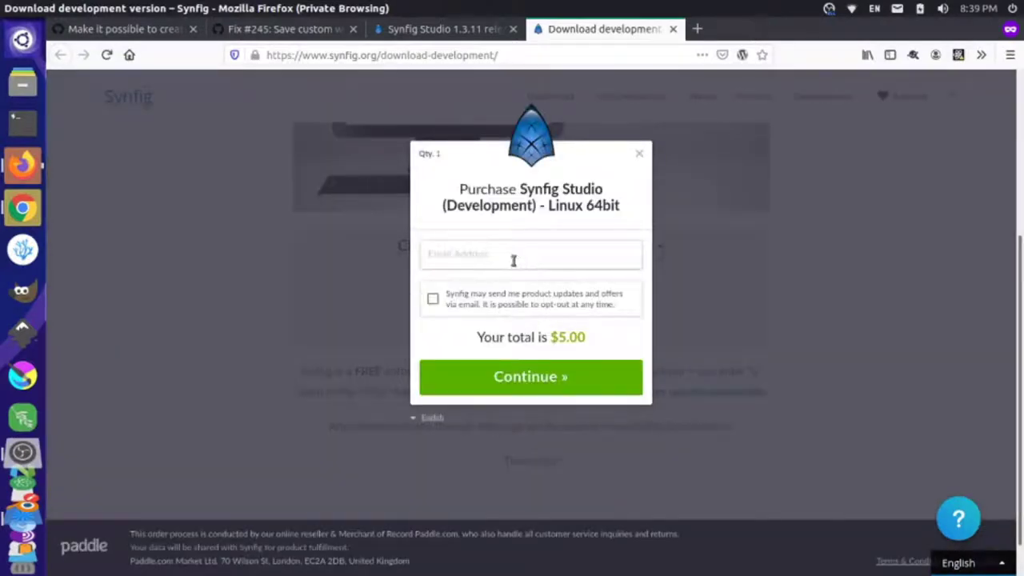
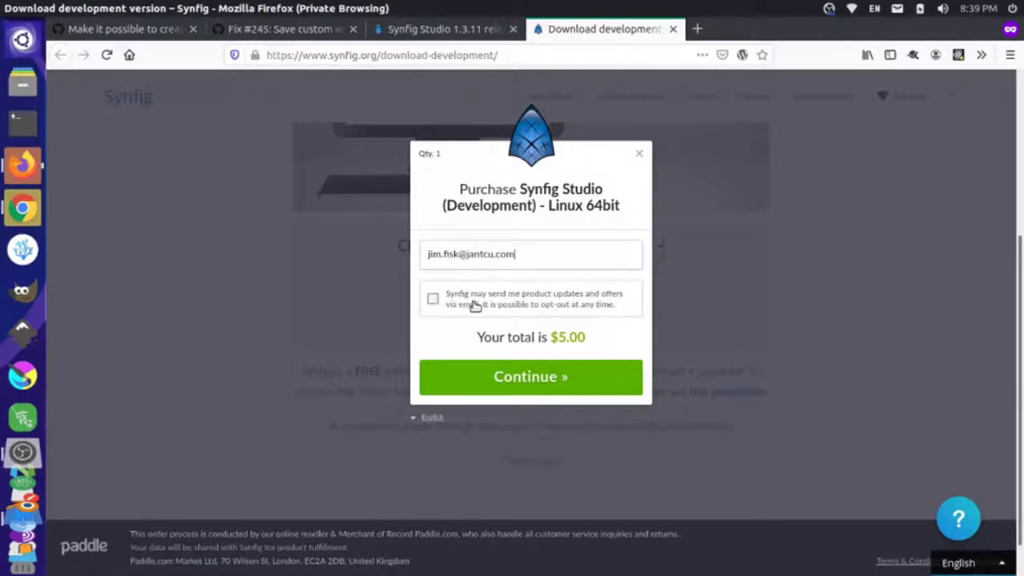
# - Complete the Paddle checkout with the buyer's e-mail, ZIP/post code and card payment
pyautogui.click(521, 387)
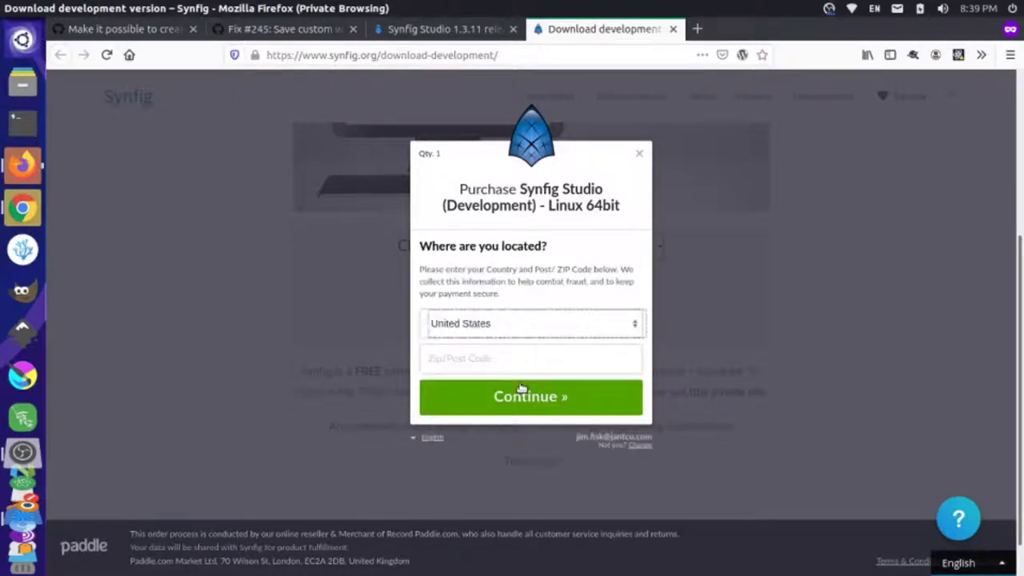
pyautogui.click(510, 365)
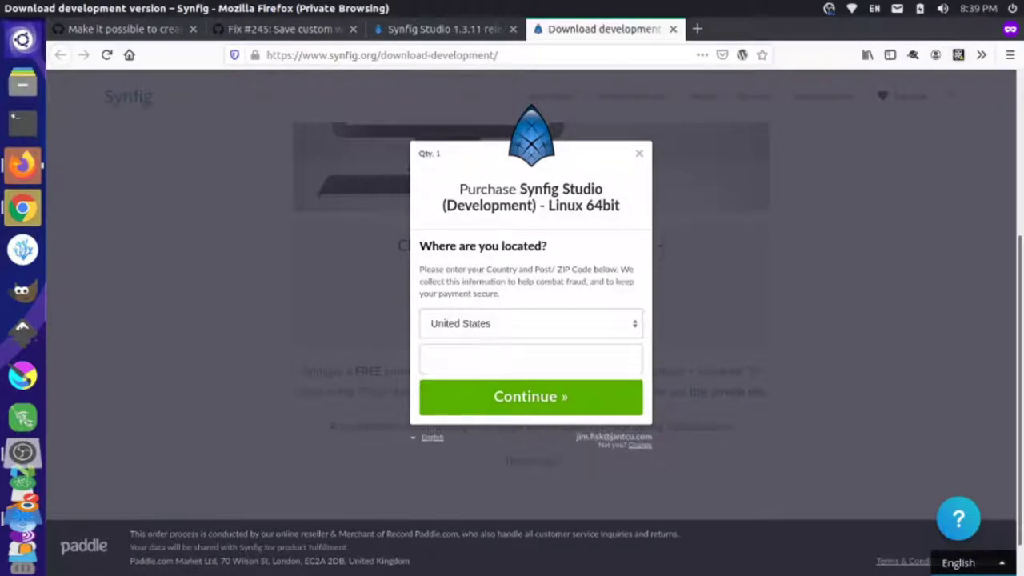
pyautogui.click(540, 396)
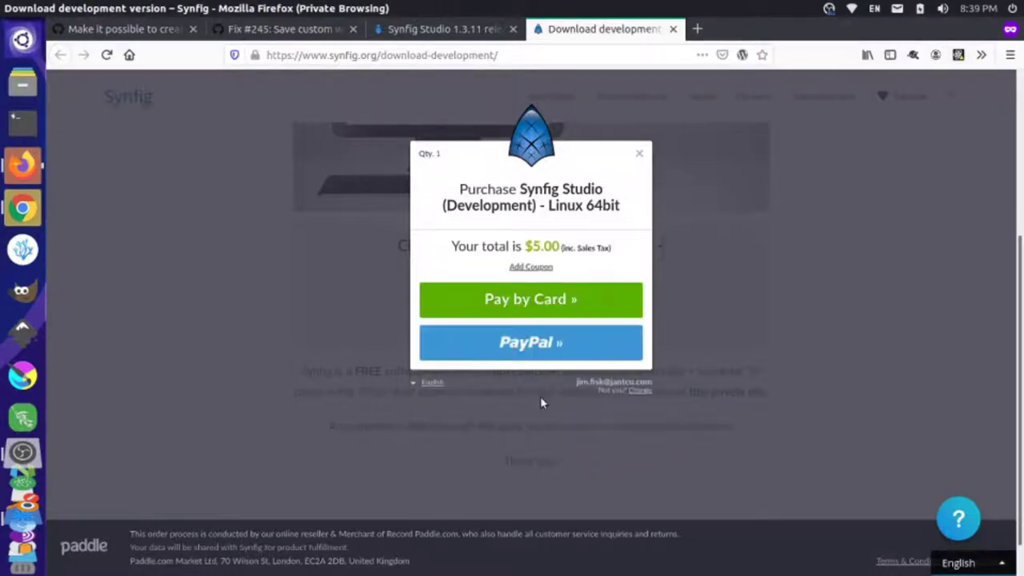
pyautogui.click(538, 305)
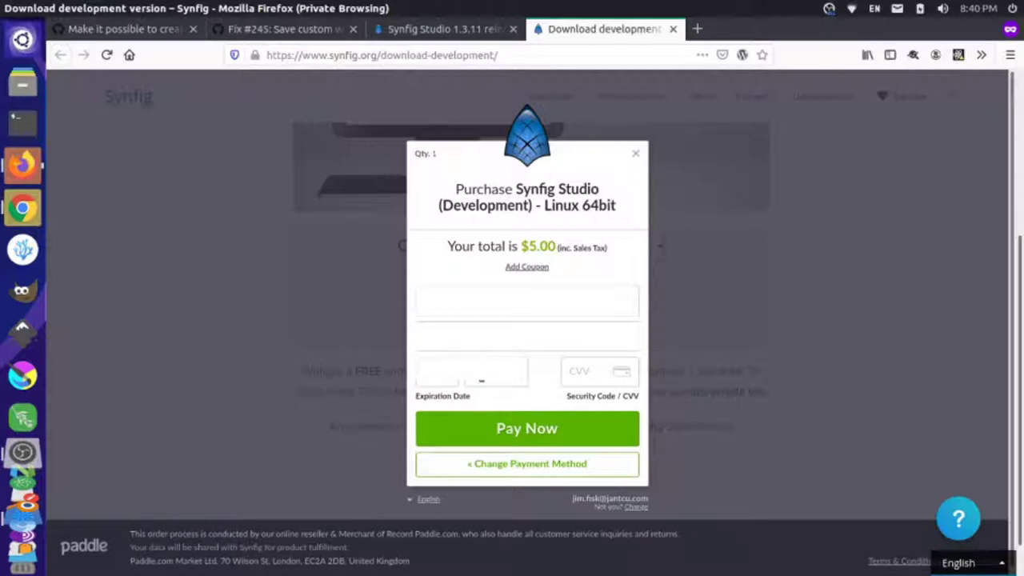
pyautogui.click(523, 428)
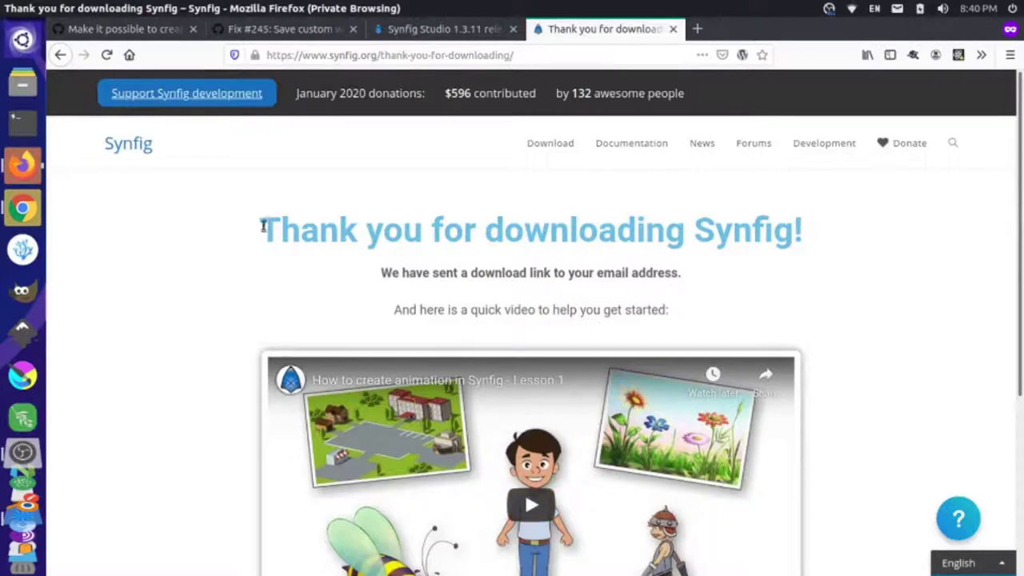
# - Highlight the thank-you page line saying the download link was e-mailed, then switch to Gmail
pyautogui.scroll(-2, 494, 224)
pyautogui.moveTo(383, 190); pyautogui.dragTo(666, 197)
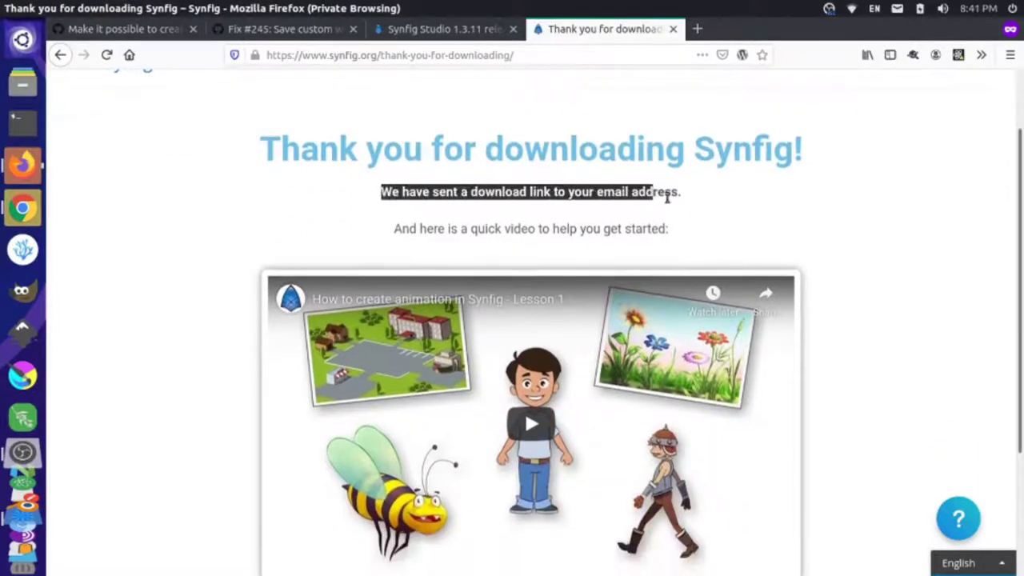
pyautogui.scroll(-3, 448, 260)
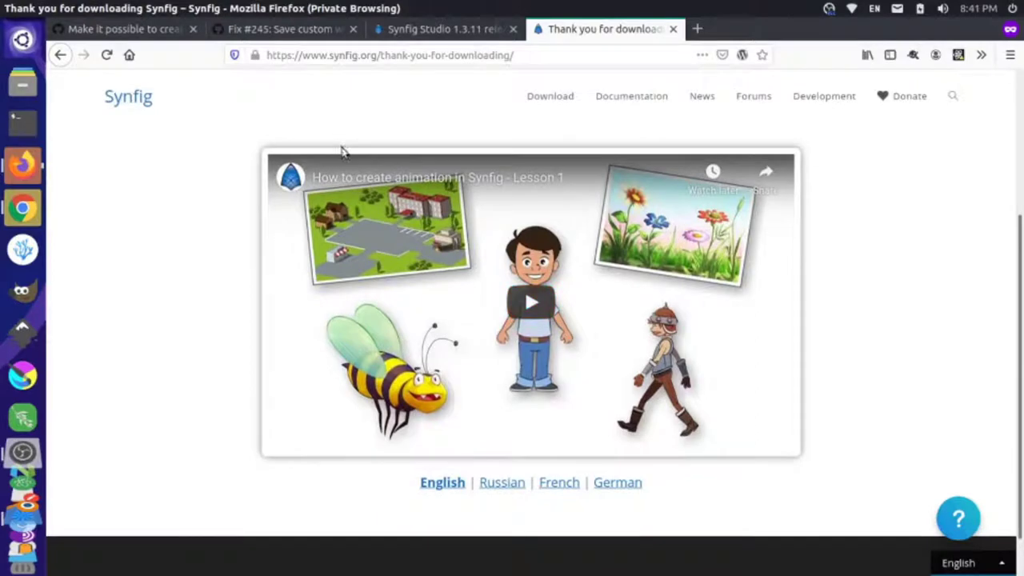
pyautogui.hotkey('alt', 'Tab')
pyautogui.hotkey('alt', 'Tab')
pyautogui.hotkey('alt', 'Tab')
pyautogui.hotkey('alt', 'Tab')
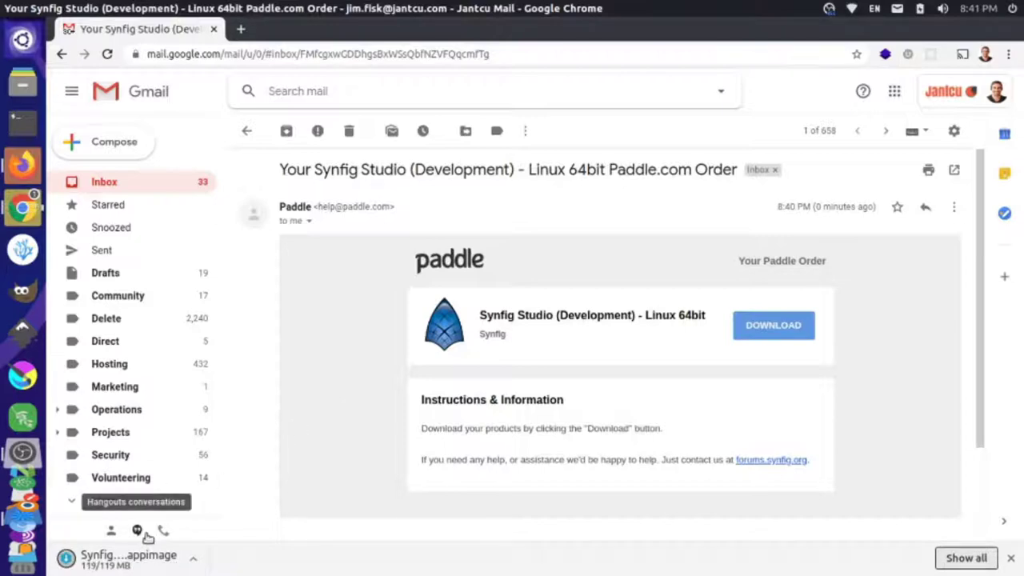
# - Open the downloaded Synfig .appimage and view its mounted contents in Files
pyautogui.click(119, 559)
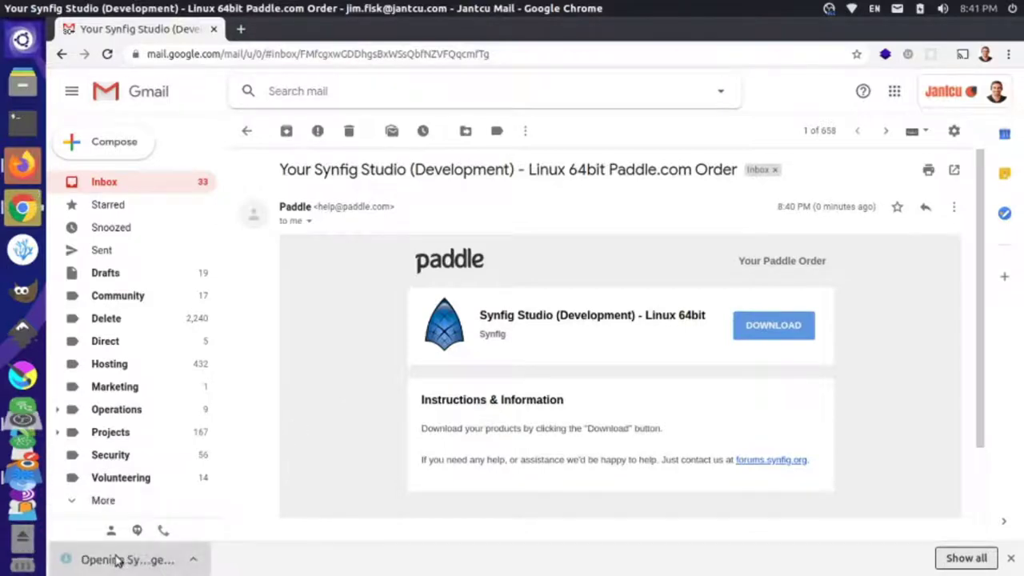
pyautogui.click(23, 552)
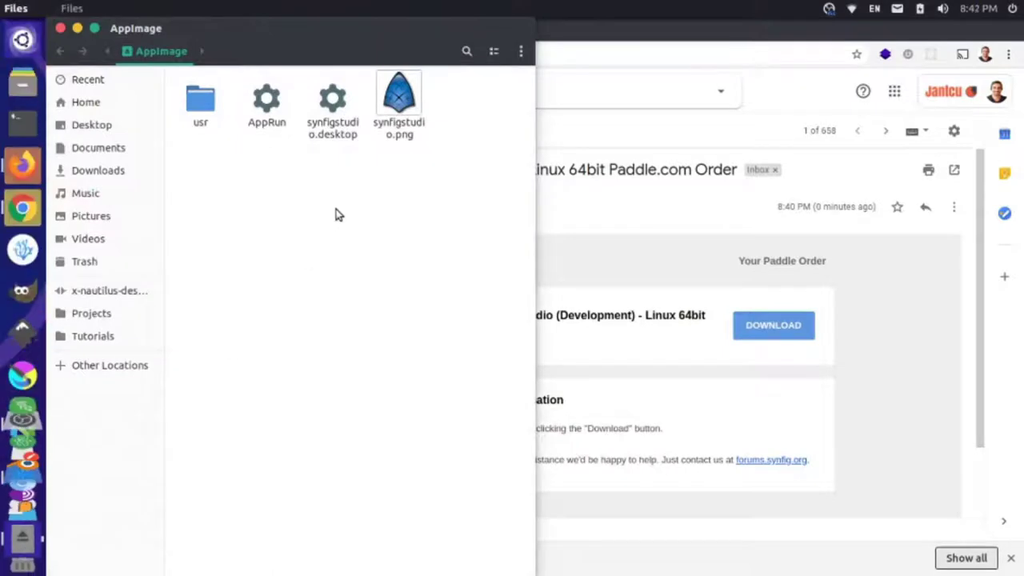
# - Run AppRun from the mounted AppImage to launch Synfig Studio
pyautogui.click(278, 97)
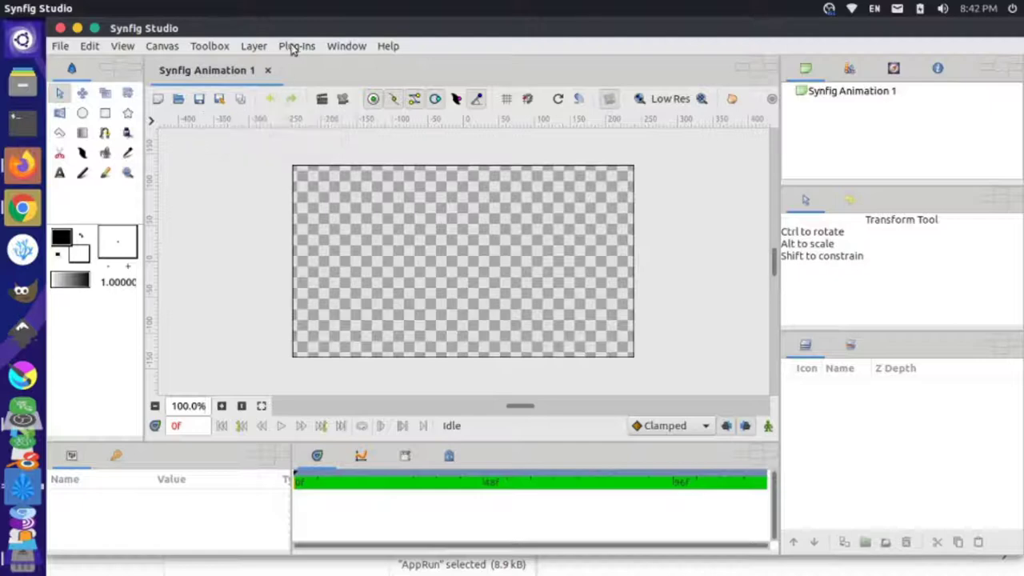
pyautogui.click(388, 47)
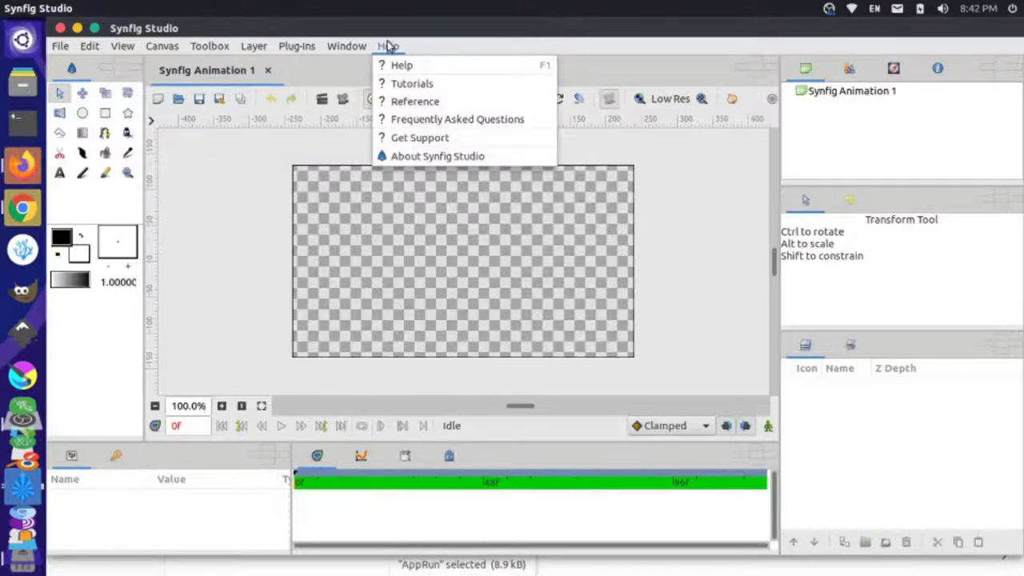
pyautogui.click(421, 158)
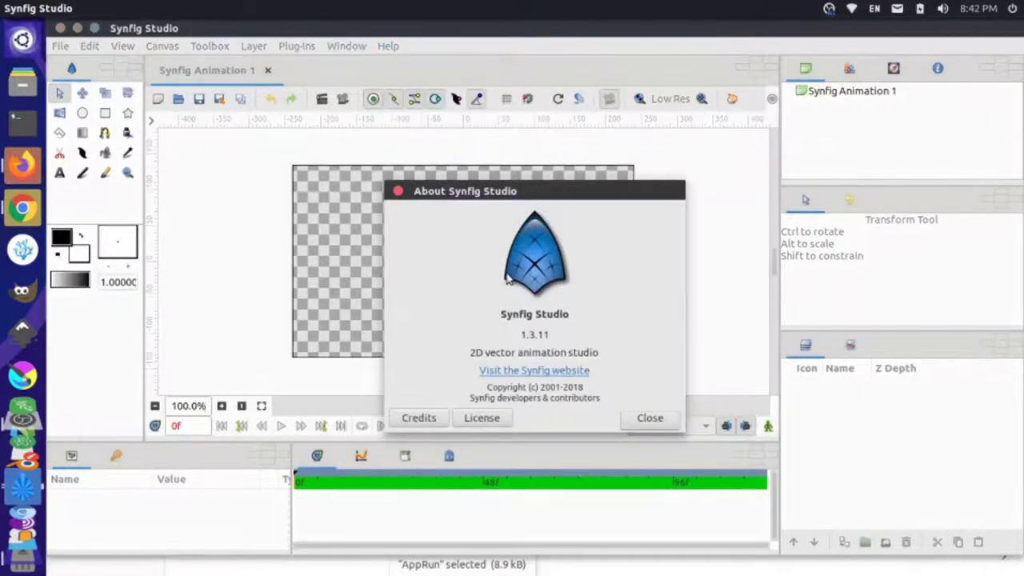
pyautogui.moveTo(522, 335); pyautogui.dragTo(552, 337)
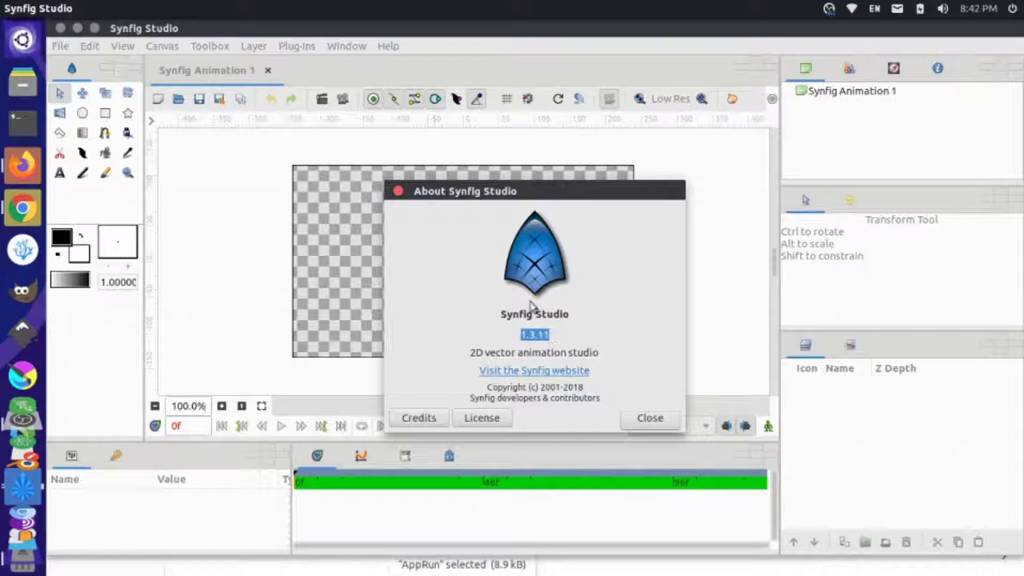
pyautogui.click(398, 190)
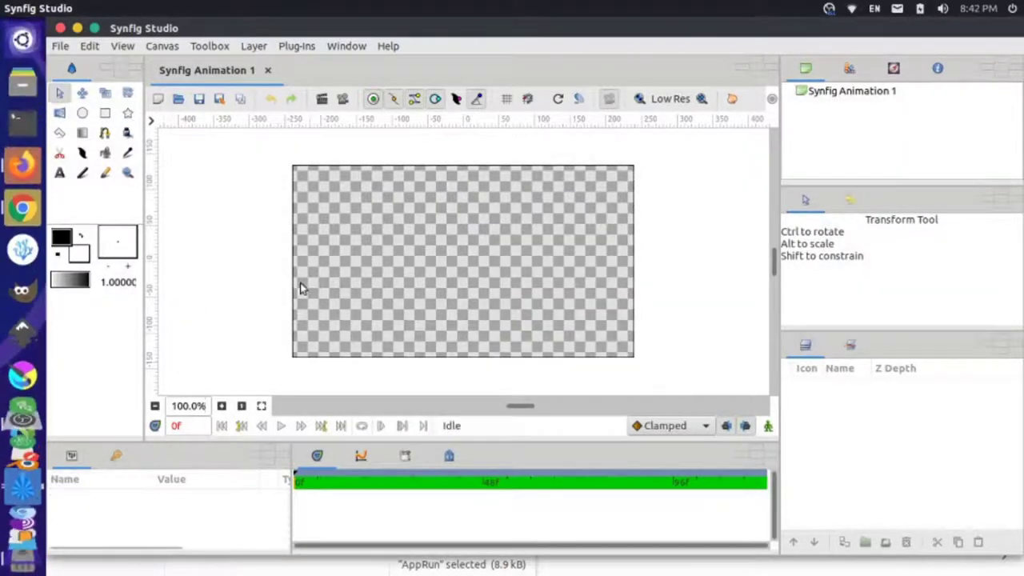
pyautogui.hotkey('alt', 'Tab')
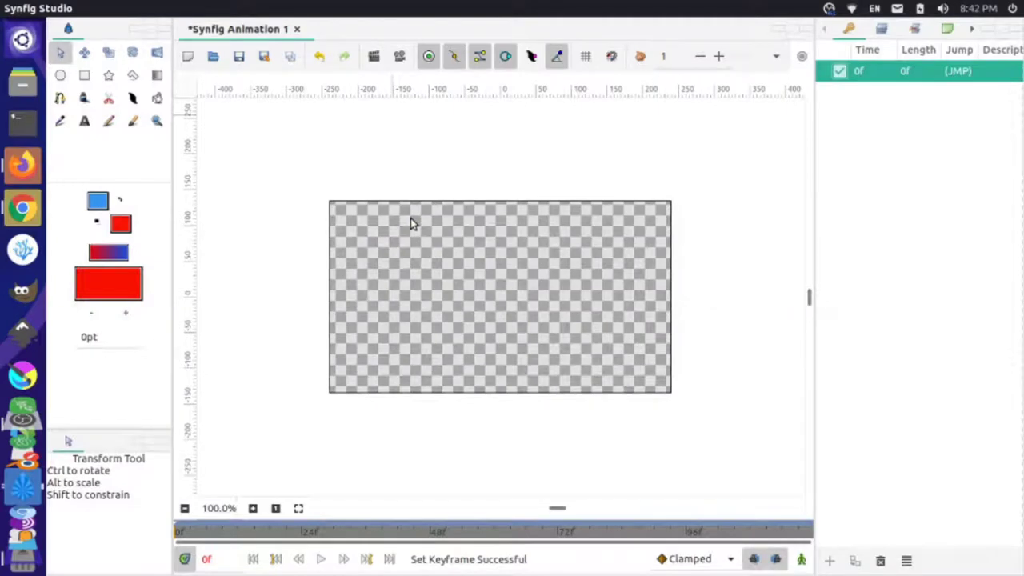
pyautogui.moveTo(379, 7)
pyautogui.click(328, 8)
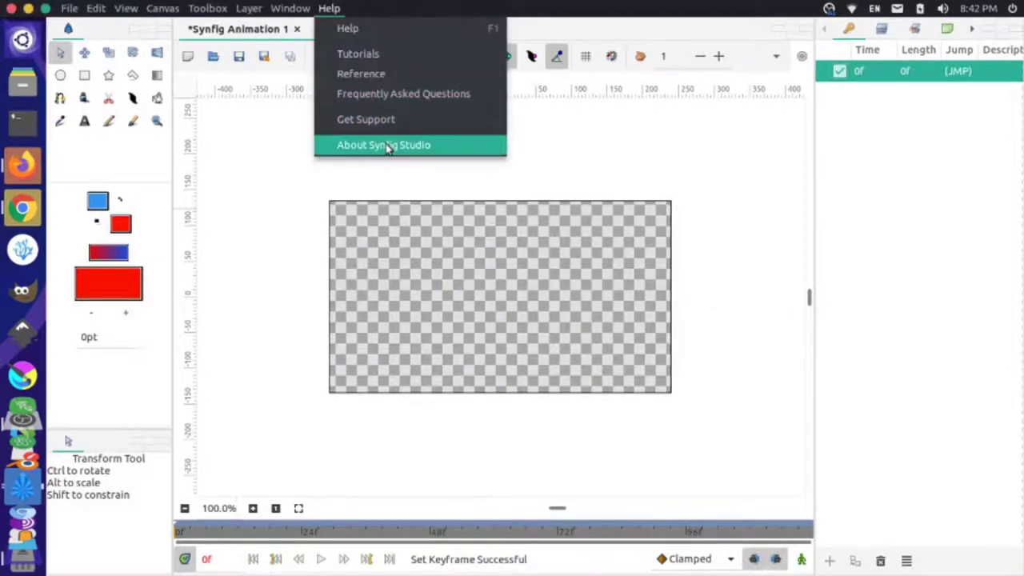
pyautogui.click(388, 146)
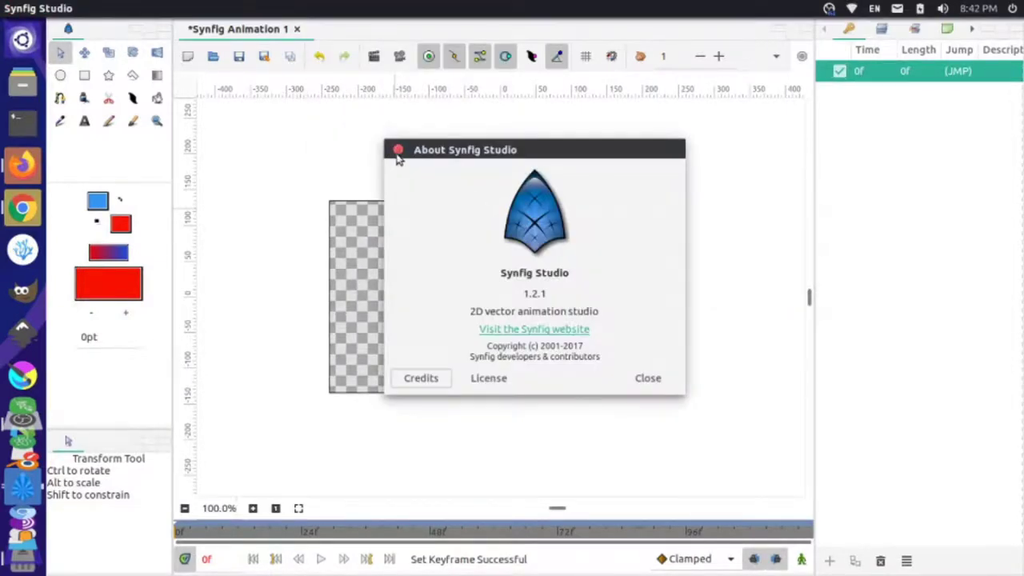
pyautogui.click(398, 151)
pyautogui.hotkey('alt', 'Tab')
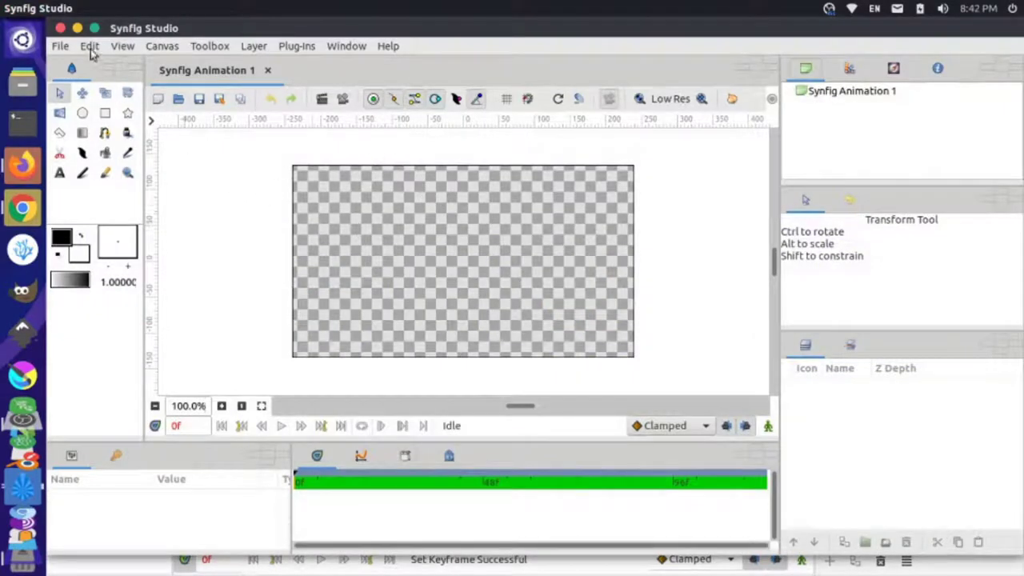
# - Launch Ubuntu Software from a Dash search for 'sof'
pyautogui.click(28, 40)
pyautogui.write('ca')
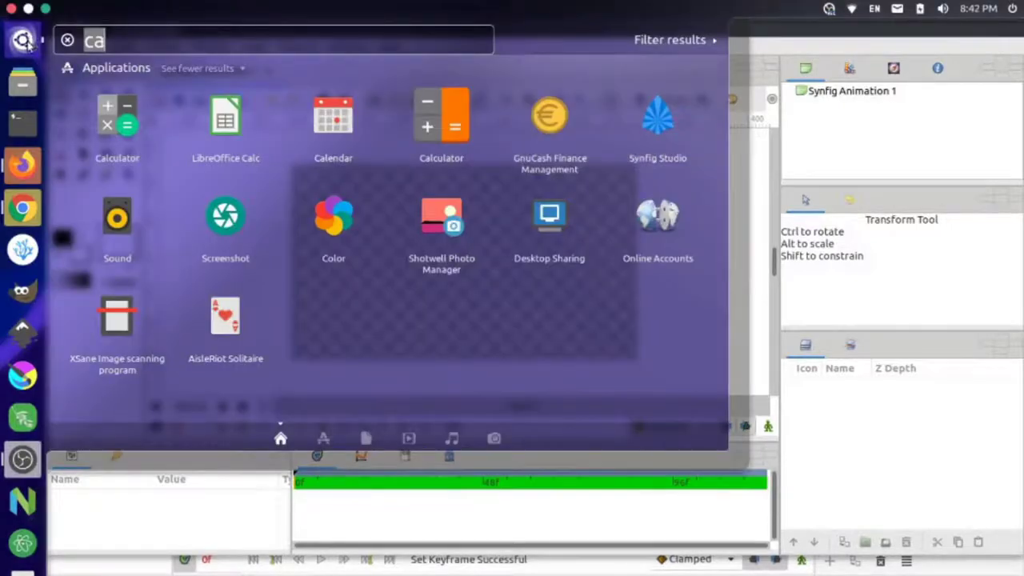
pyautogui.press('BackSpace')
pyautogui.press('BackSpace')
pyautogui.write('sof')
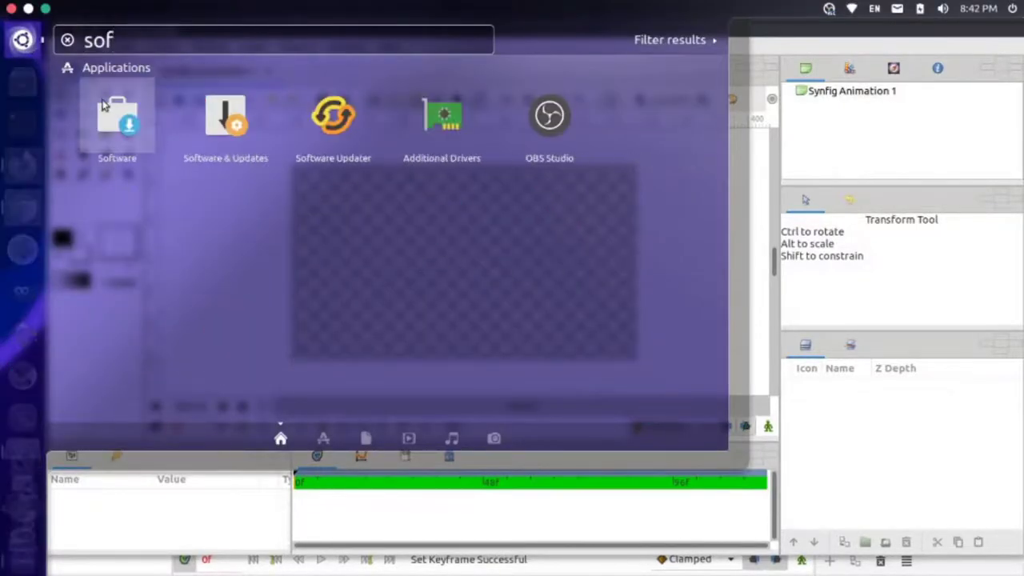
pyautogui.press('Return')
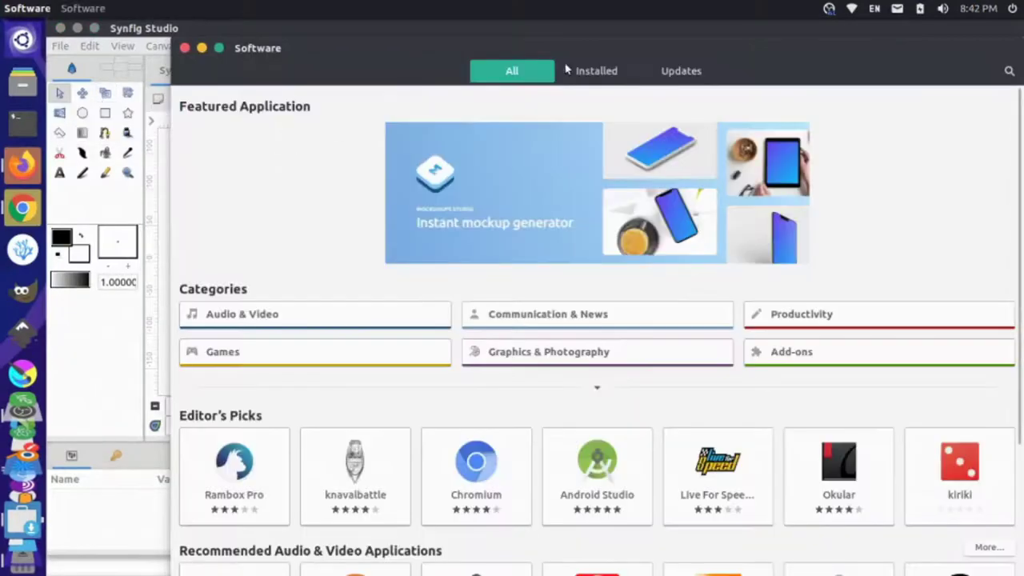
# - Find Synfig Studio by searching 'synfig' and remove it, authorising with the account password
pyautogui.click(1009, 71)
pyautogui.write('sy')
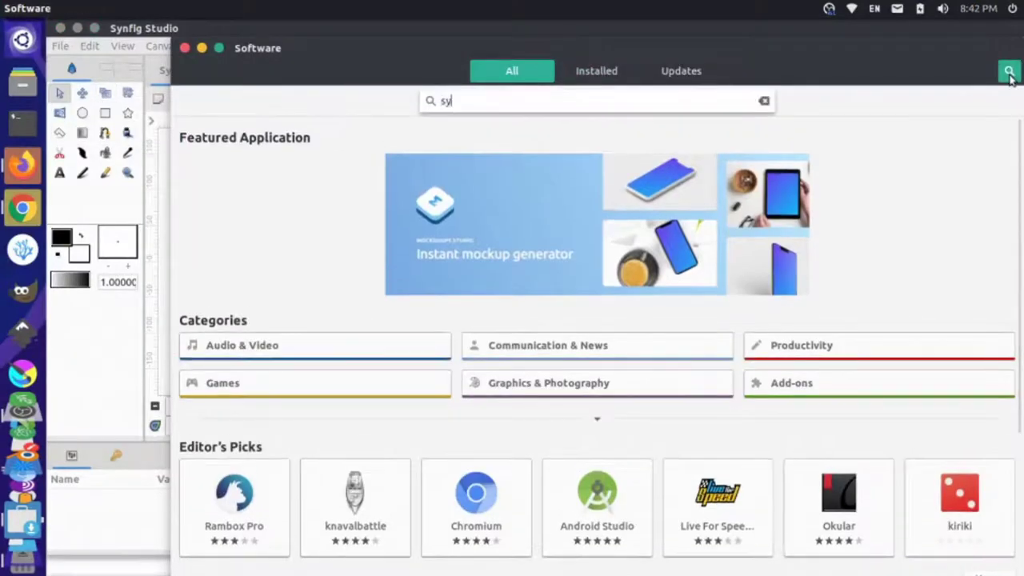
pyautogui.write('n')
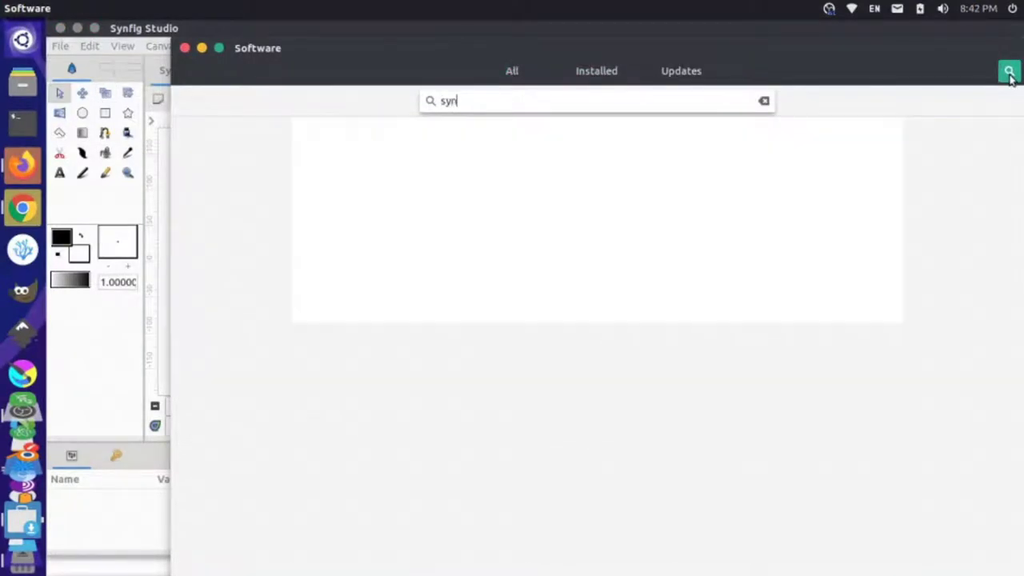
pyautogui.write('fig')
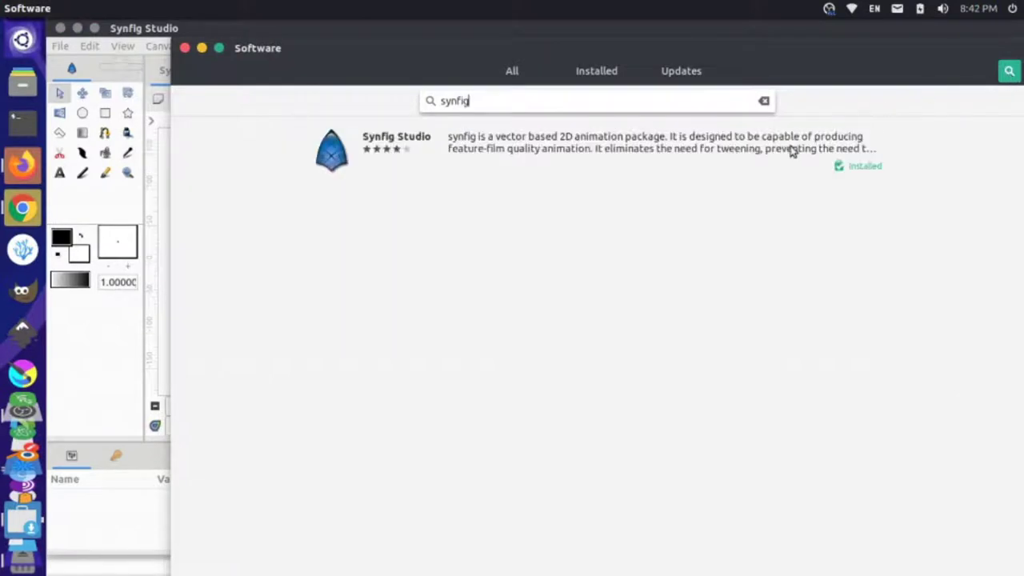
pyautogui.click(704, 152)
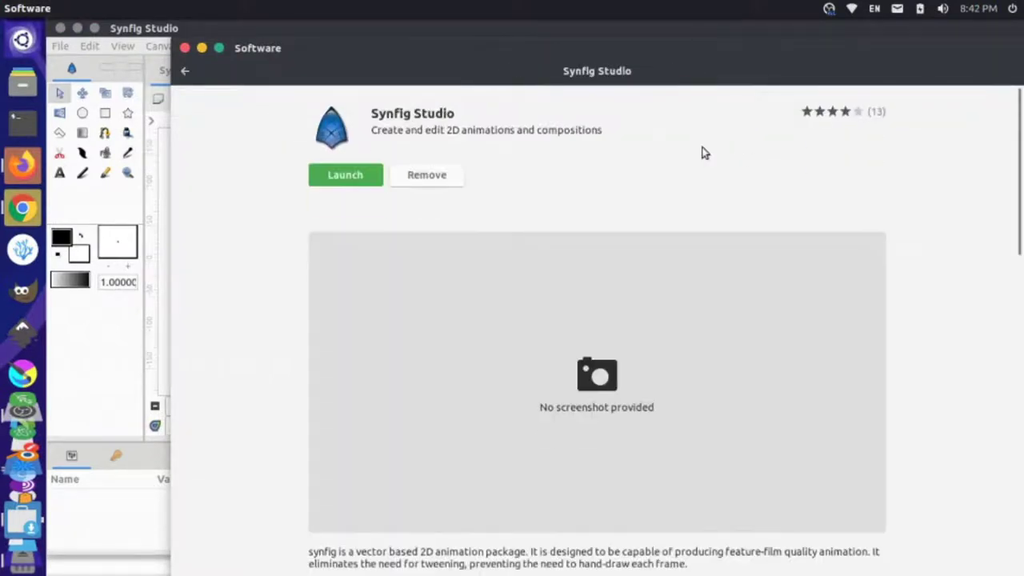
pyautogui.click(428, 180)
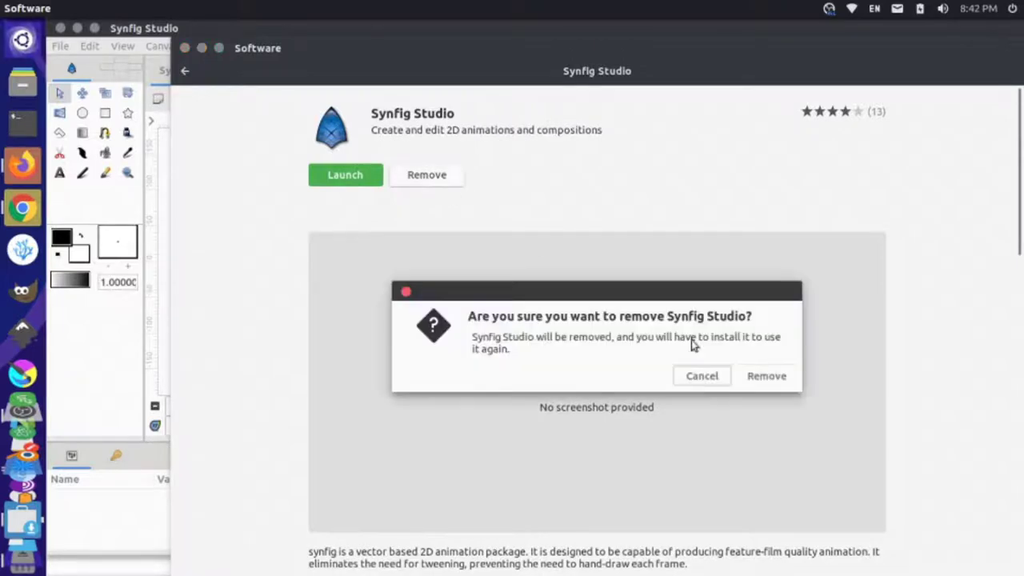
pyautogui.click(762, 375)
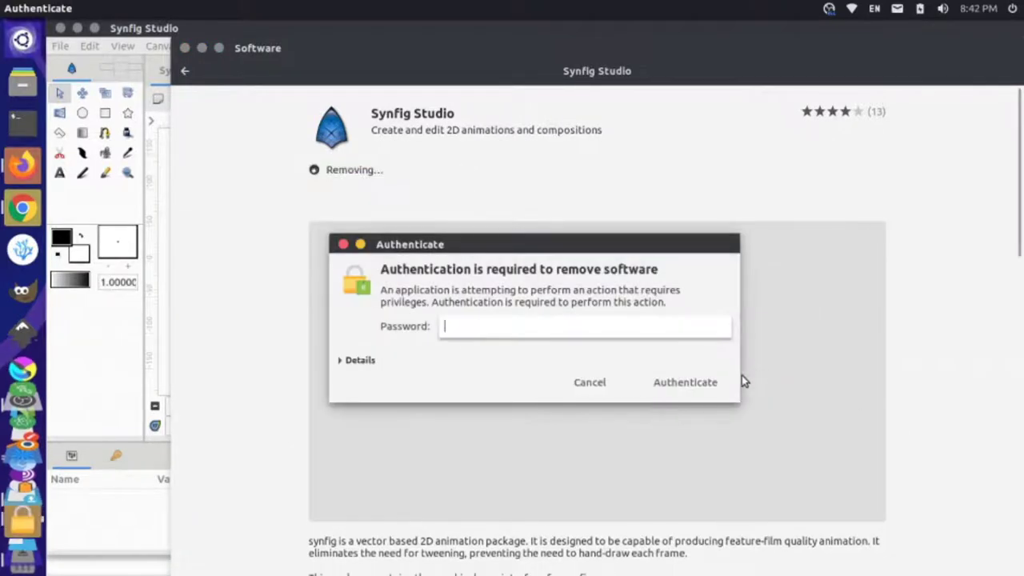
pyautogui.write('•')
pyautogui.press('Return')
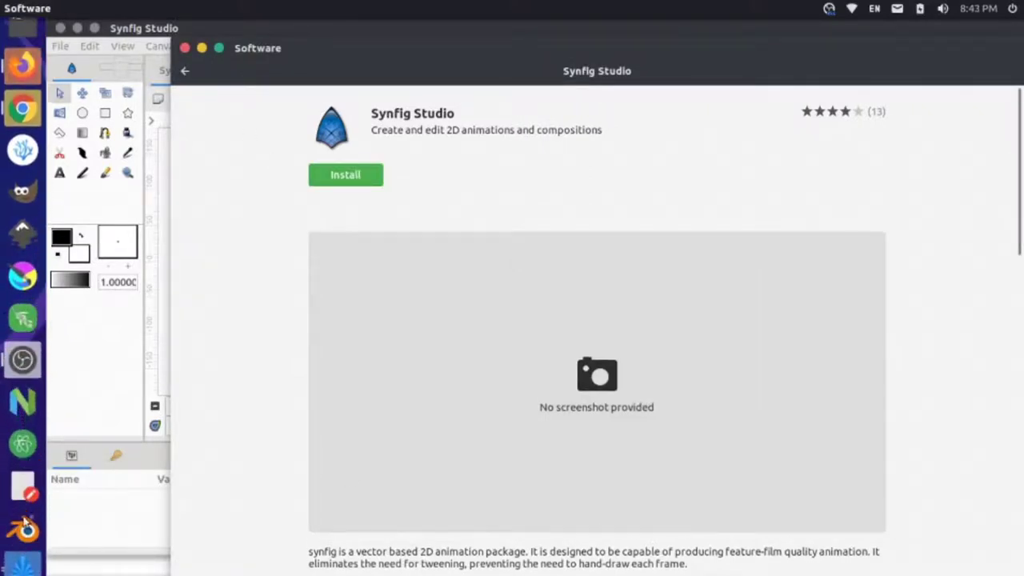
# - Close the older Synfig Studio window, discarding its unsaved changes
pyautogui.hotkey('alt', 'Tab')
pyautogui.hotkey('alt', 'Tab')
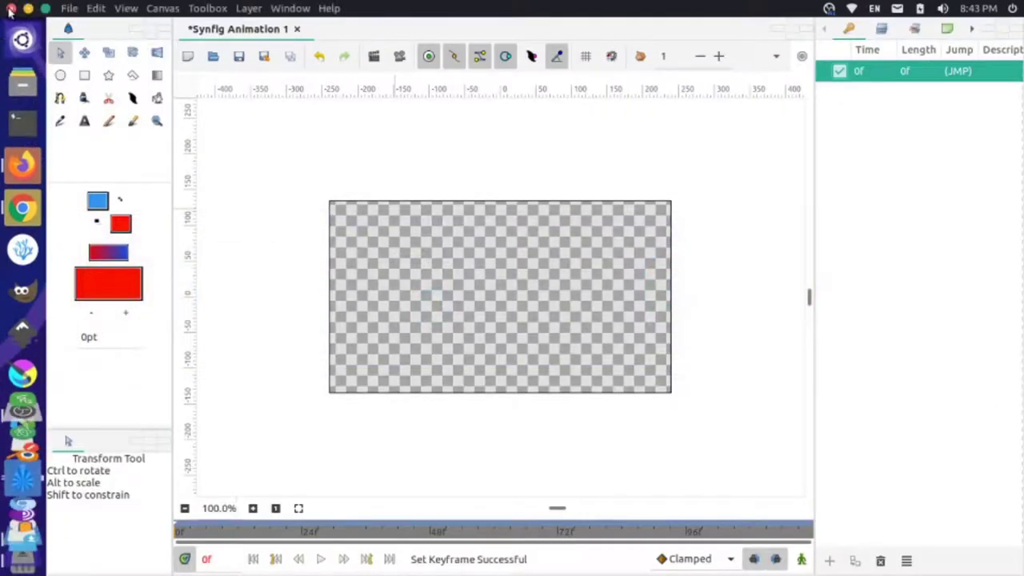
pyautogui.click(11, 8)
pyautogui.click(576, 353)
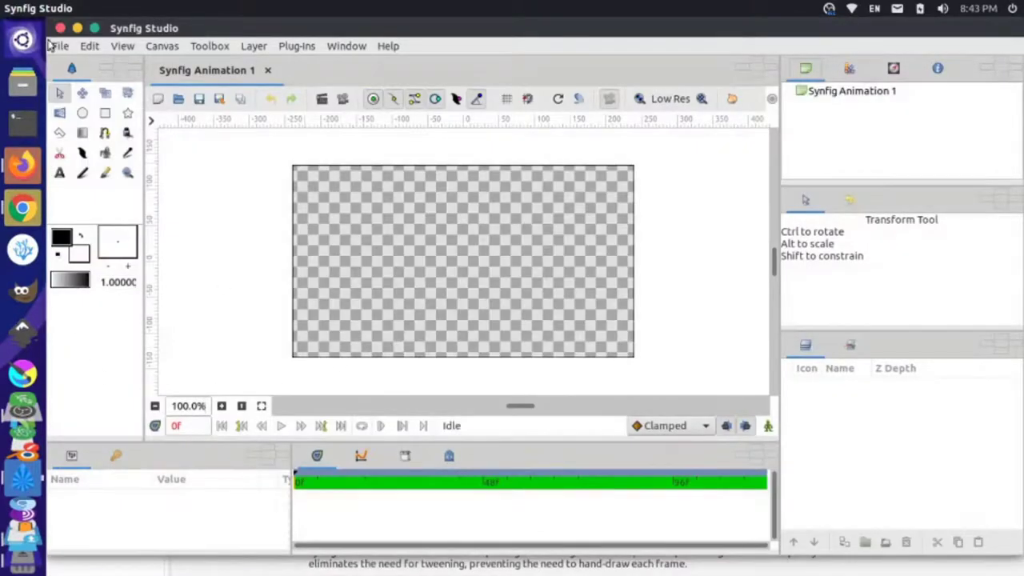
# - Search the Dash for 'synfi' and close the Ubuntu Software window
pyautogui.click(26, 41)
pyautogui.write('syn')
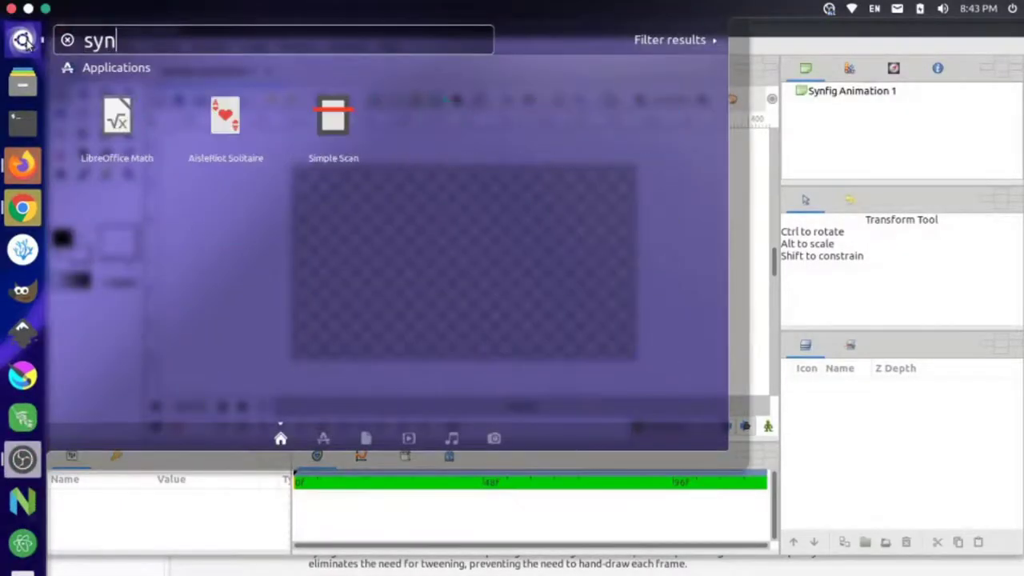
pyautogui.write('fi')
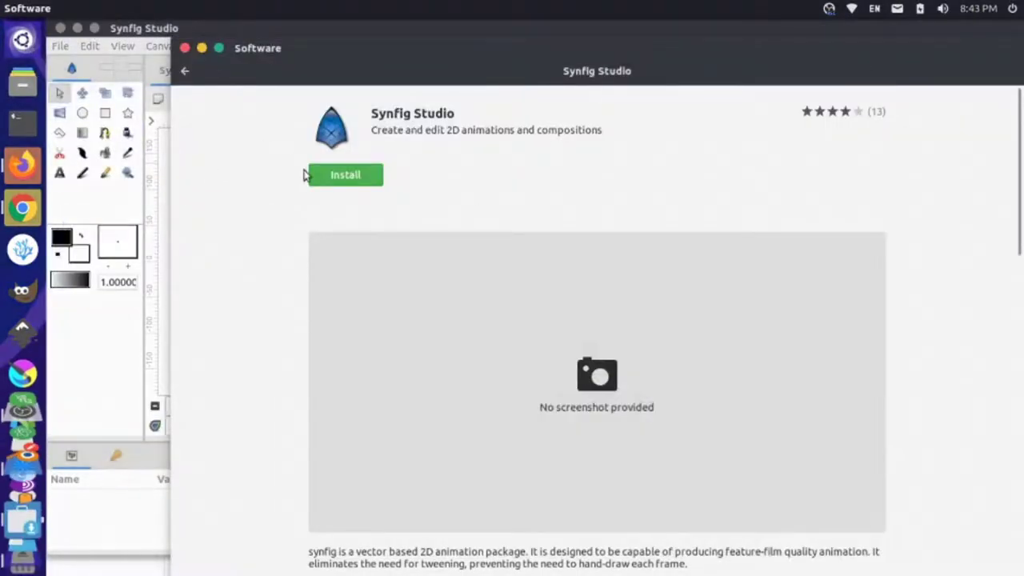
pyautogui.click(186, 48)
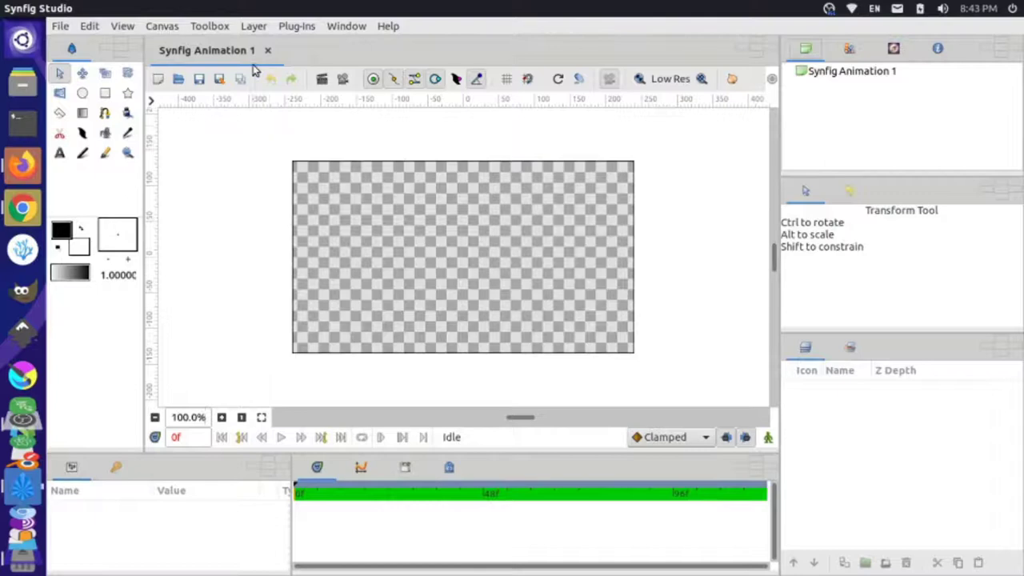
# - Review the preset Default, Compositing and Animating workspaces, then switch to the Firefox issue page
pyautogui.click(349, 26)
pyautogui.moveTo(350, 43)
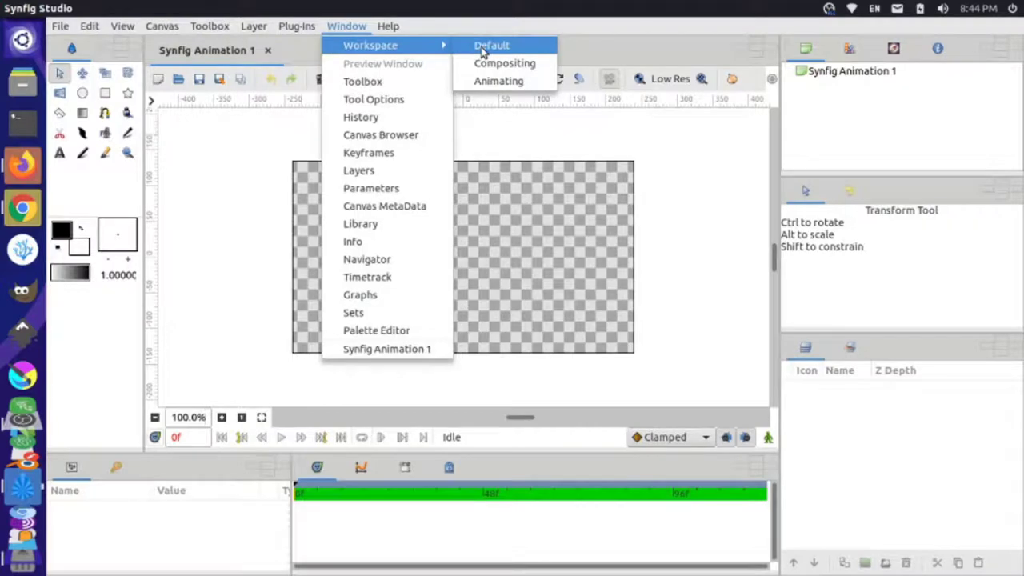
pyautogui.press('Escape')
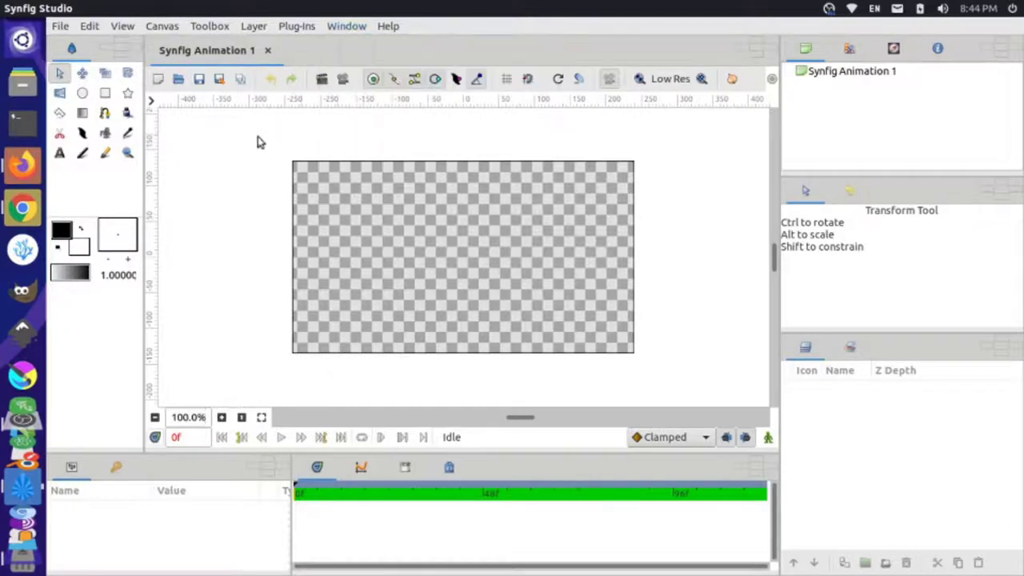
pyautogui.hotkey('alt', 'Tab')
pyautogui.hotkey('alt', 'Tab')
pyautogui.hotkey('alt', 'Tab')
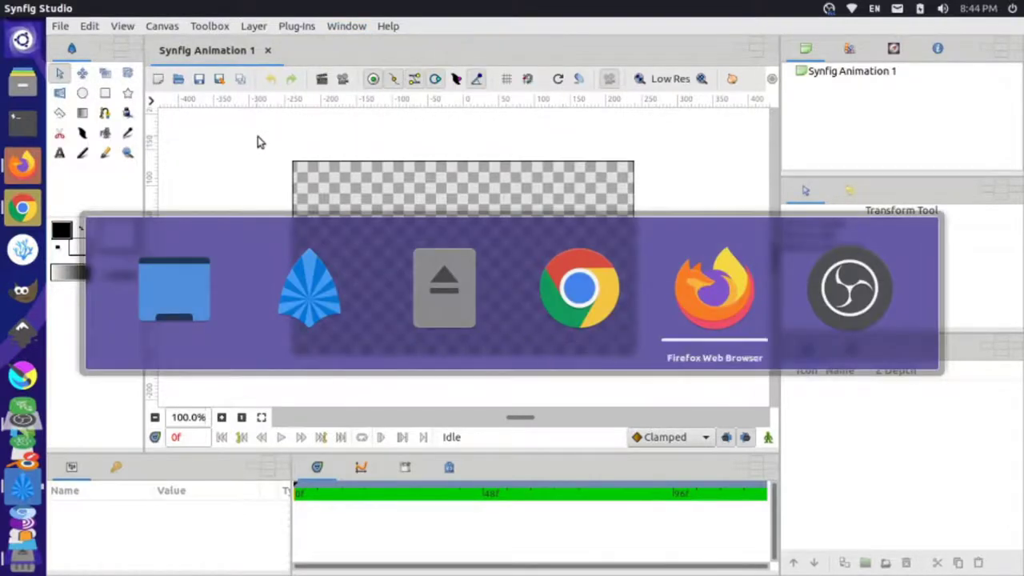
# - Read through the Fix #245 save-workspaces pull request and its merge commit
pyautogui.click(167, 30)
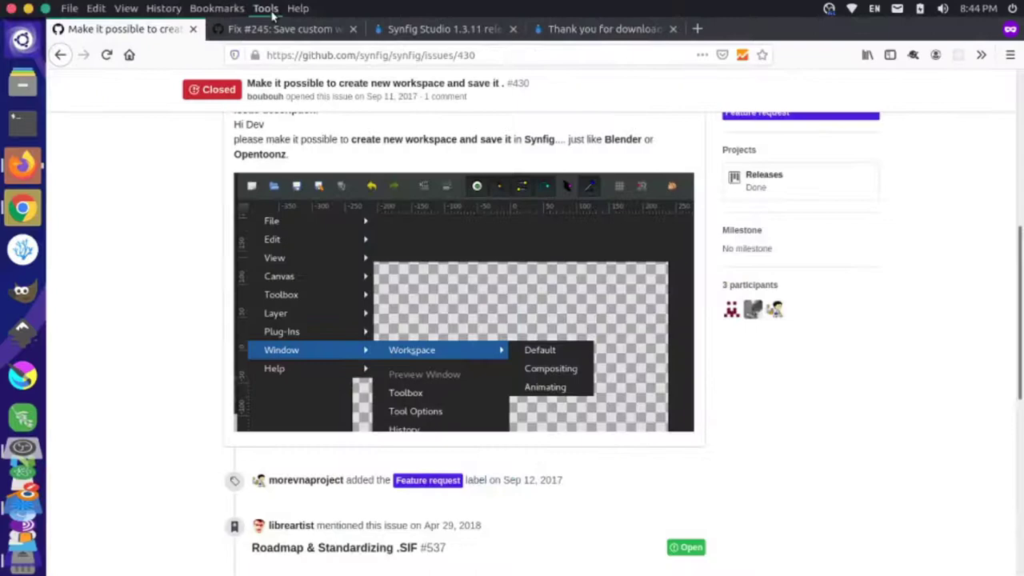
pyautogui.click(265, 8)
pyautogui.click(280, 29)
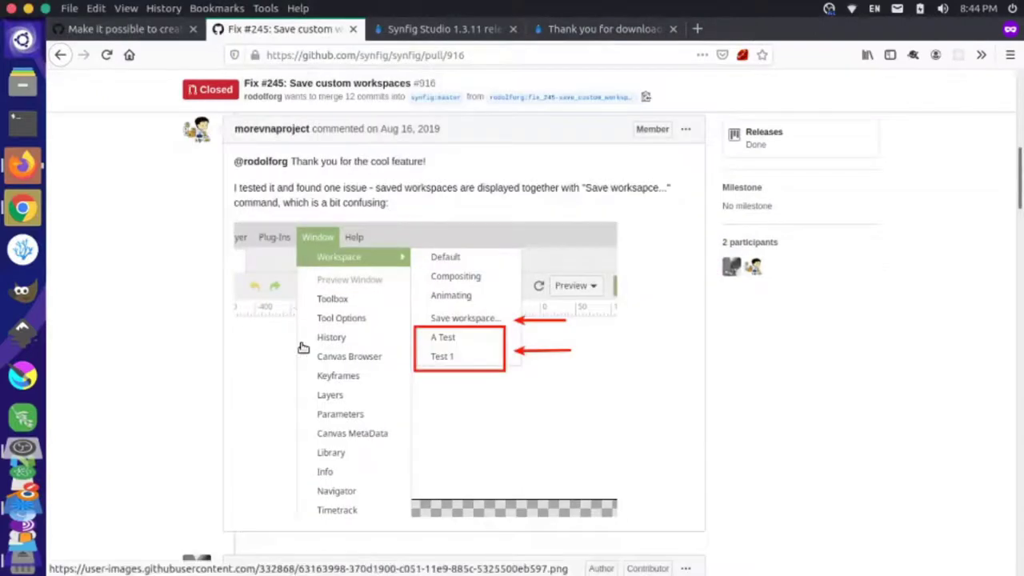
pyautogui.scroll(-8, 302, 347)
pyautogui.scroll(-12, 303, 347)
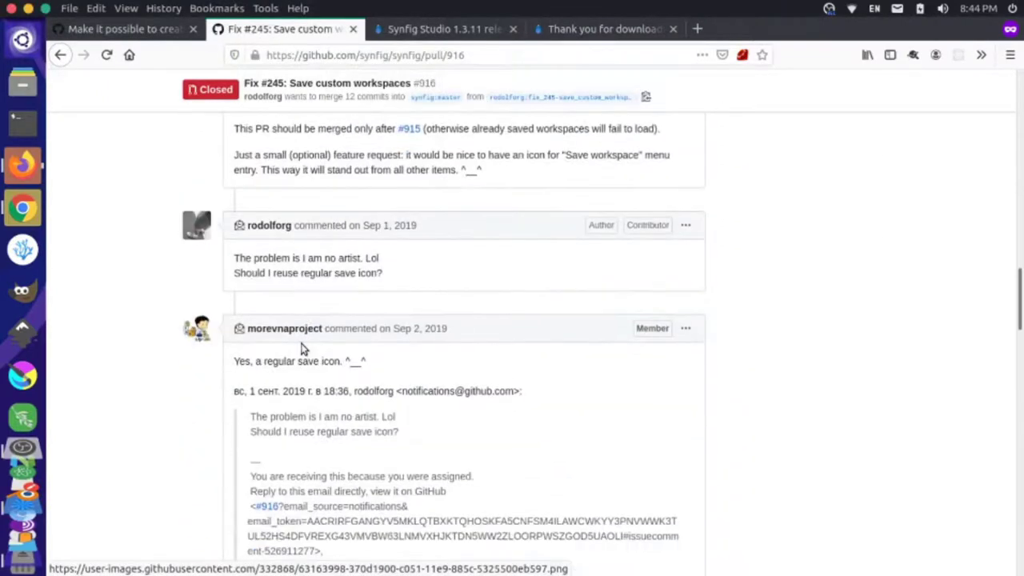
pyautogui.scroll(-12, 358, 266)
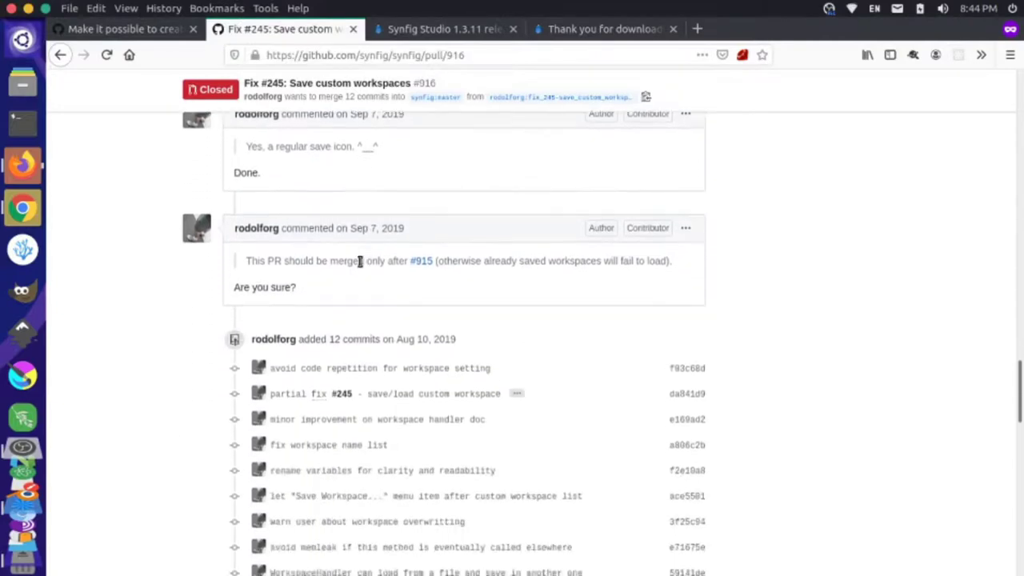
pyautogui.scroll(-3, 361, 298)
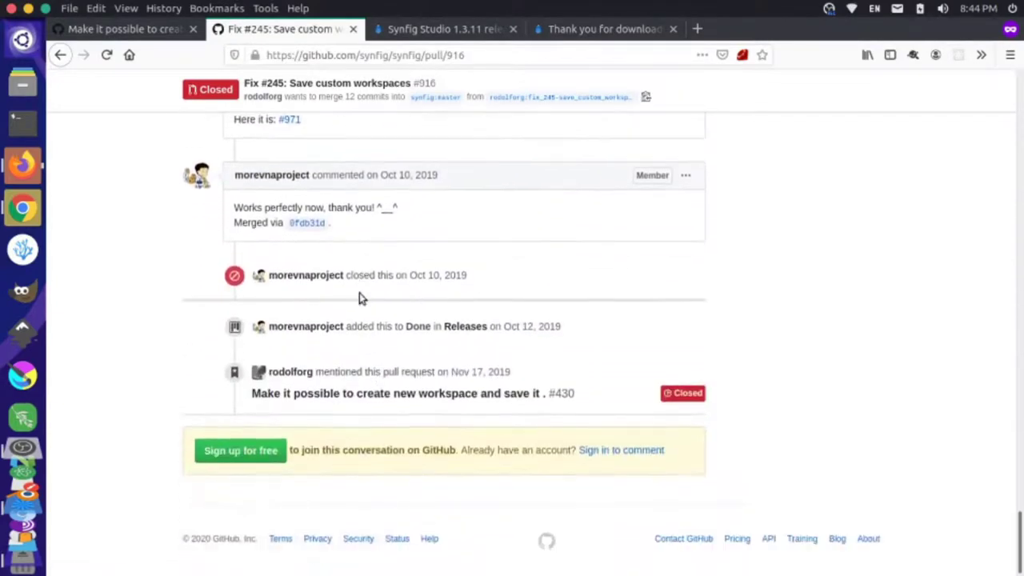
pyautogui.click(307, 223)
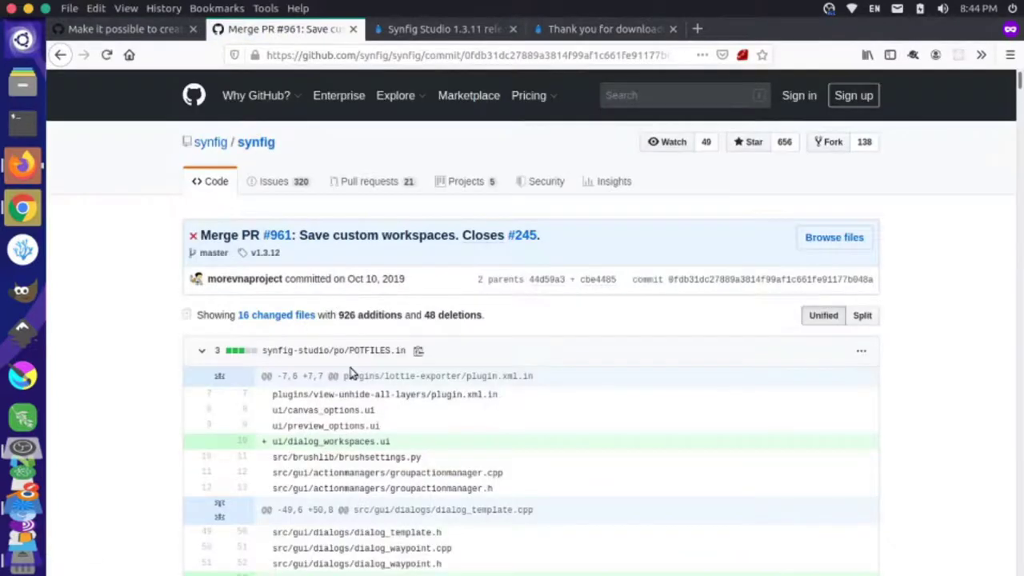
pyautogui.scroll(-2, 350, 373)
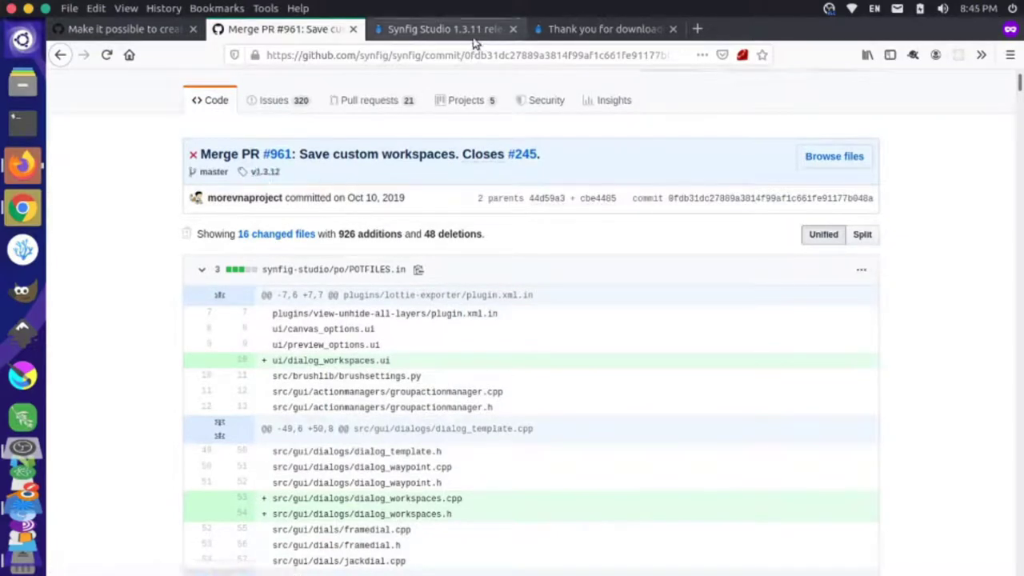
# - Skim the Synfig Studio 1.3.11 release notes, then return to Synfig Studio
pyautogui.click(446, 30)
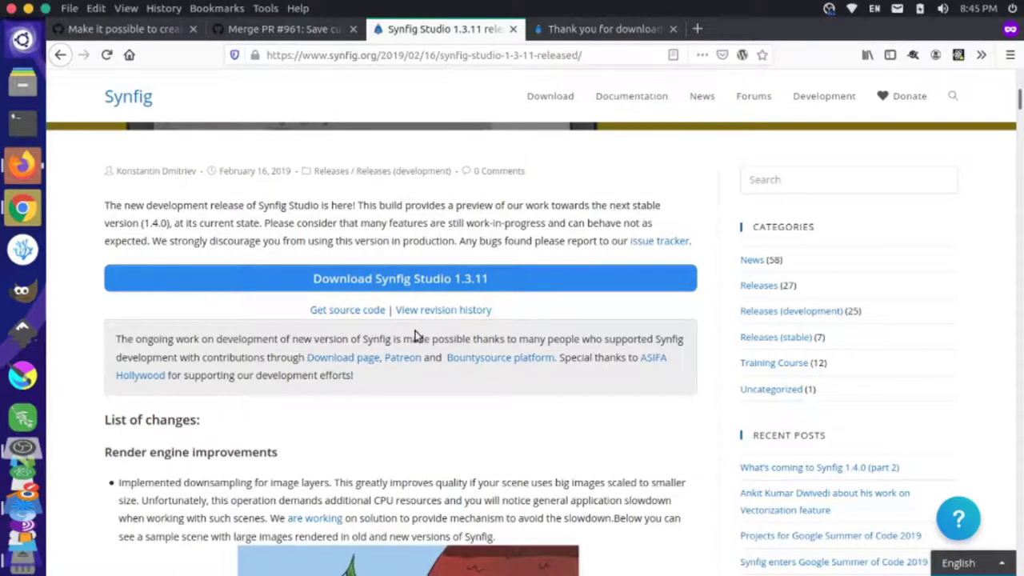
pyautogui.scroll(-2, 437, 233)
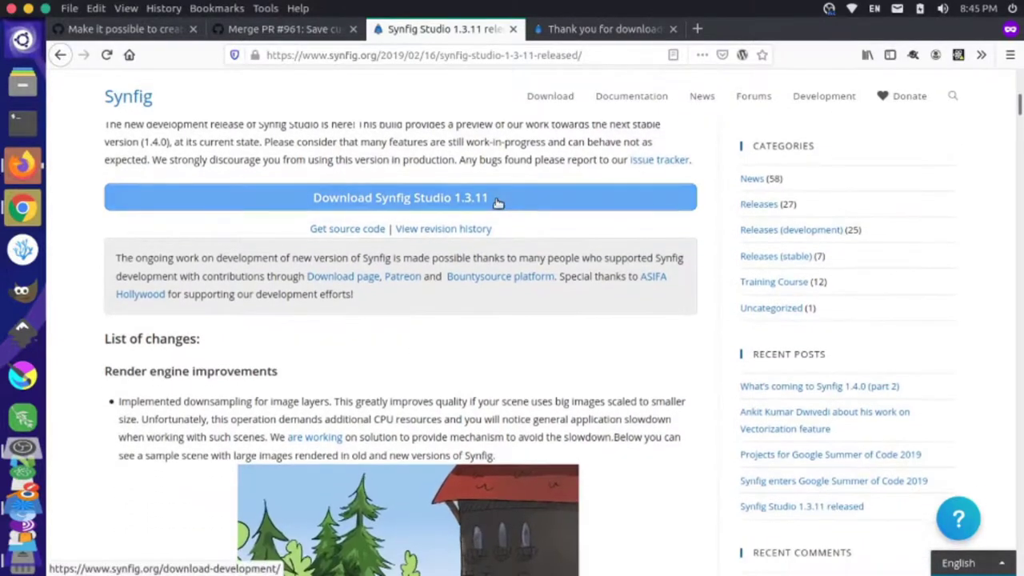
pyautogui.scroll(-10, 421, 295)
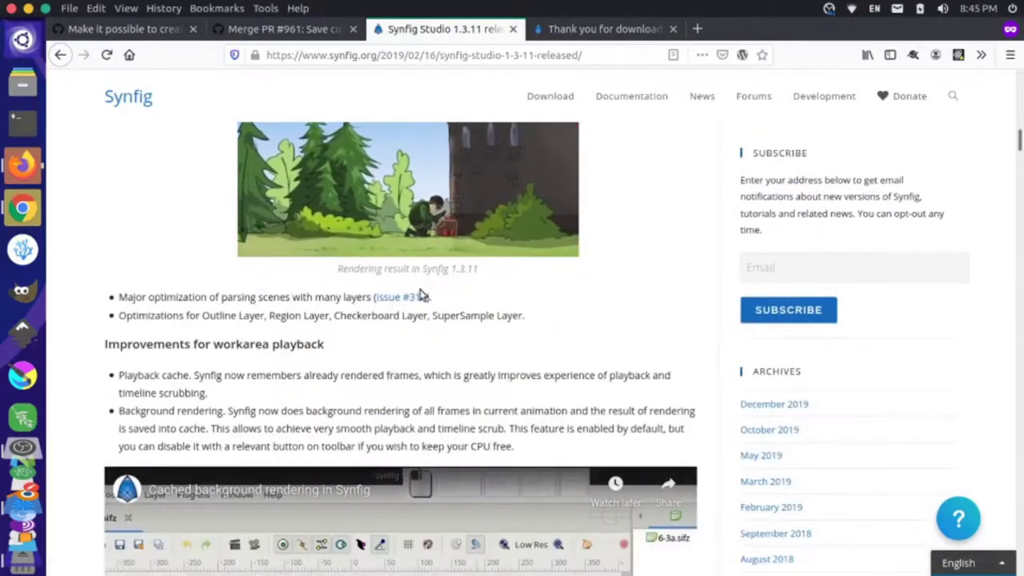
pyautogui.scroll(15, 420, 295)
pyautogui.hotkey('alt', 'Tab')
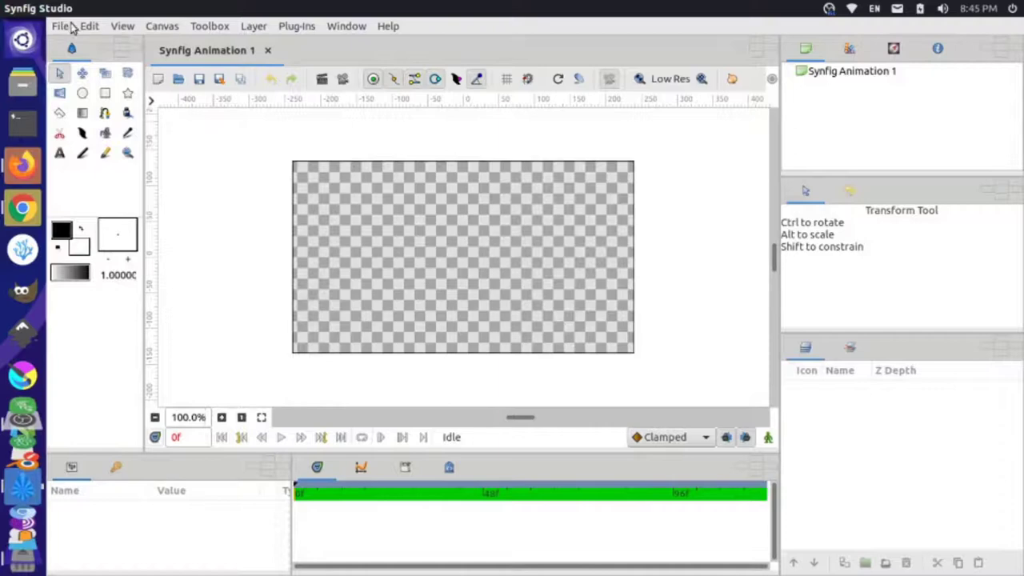
# - Turn on the Dark UI theme in Preferences and dock the Params panel beside Layers
pyautogui.click(67, 26)
pyautogui.moveTo(83, 31)
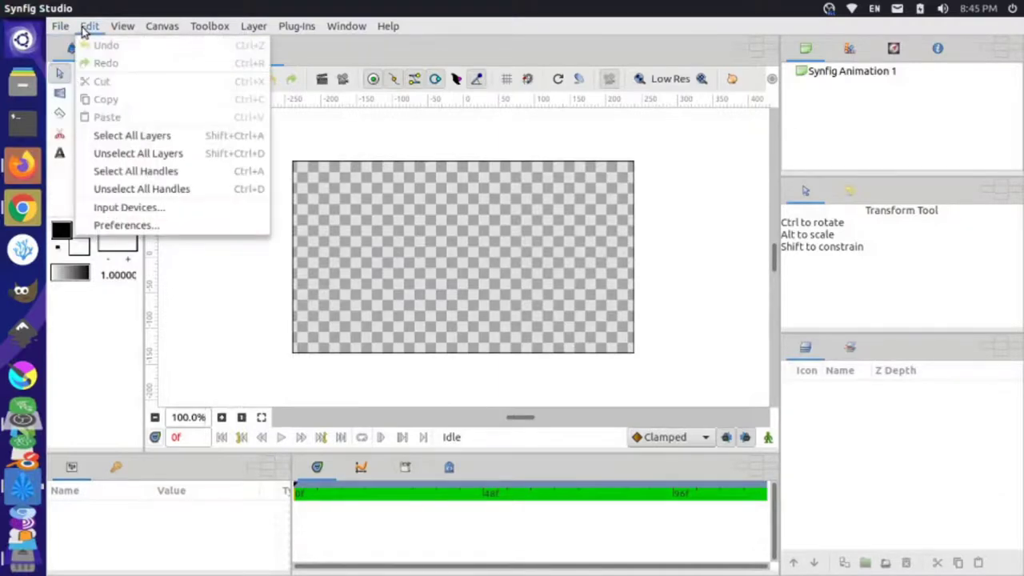
pyautogui.click(128, 225)
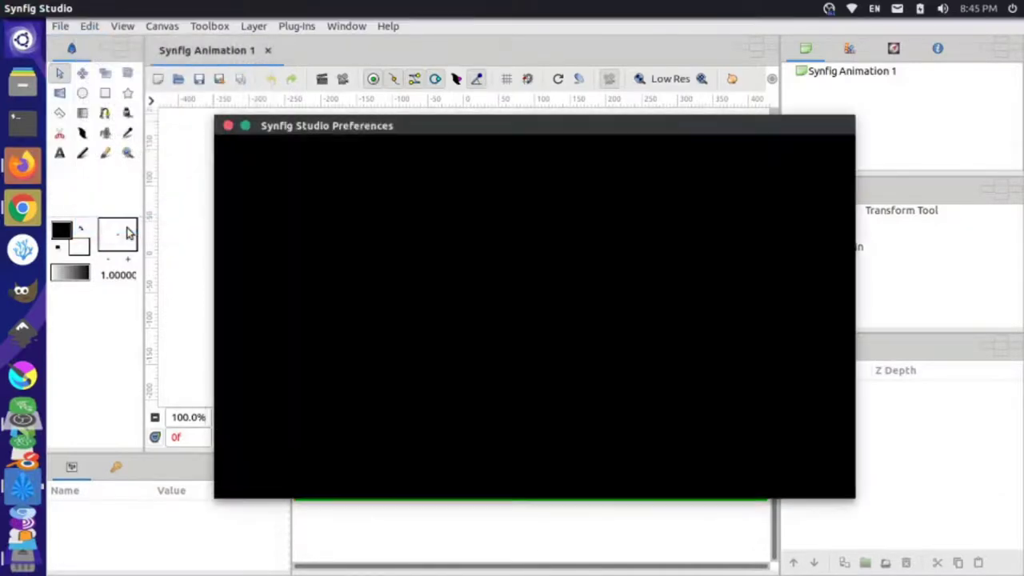
pyautogui.click(585, 249)
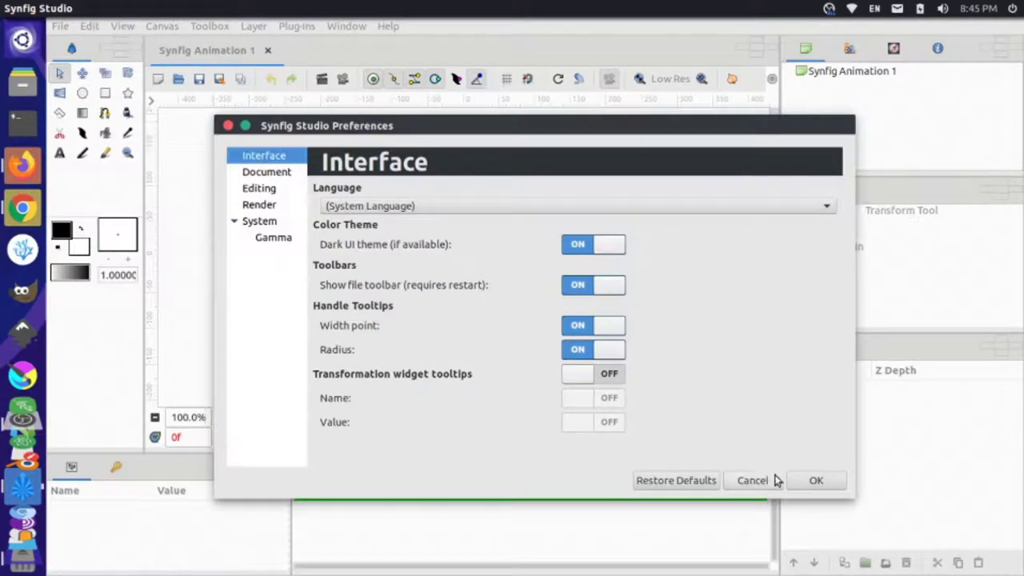
pyautogui.click(809, 480)
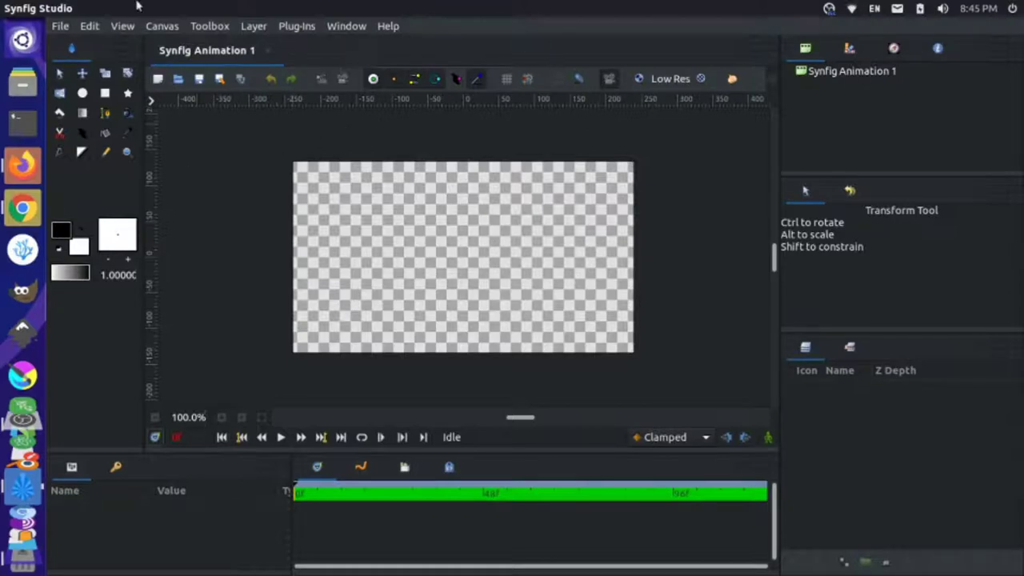
pyautogui.moveTo(116, 466); pyautogui.dragTo(800, 348)
# - Move the Keyframes and Canvas Browser panels to the right dock and close the Info panel
pyautogui.moveTo(71, 466); pyautogui.dragTo(912, 354)
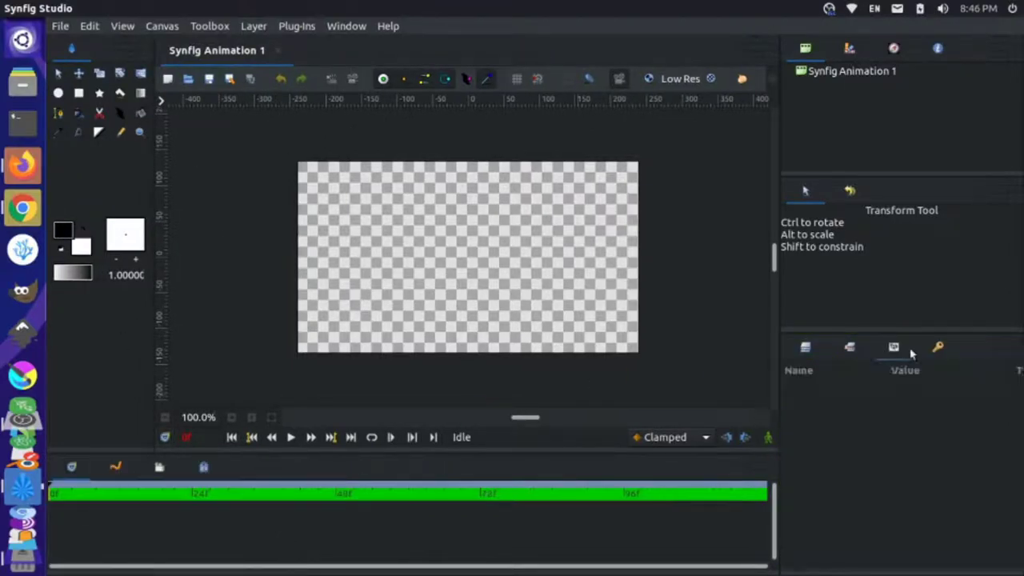
pyautogui.moveTo(808, 52); pyautogui.dragTo(935, 347)
pyautogui.rightClick(806, 48)
pyautogui.click(837, 62)
pyautogui.rightClick(806, 48)
pyautogui.click(837, 62)
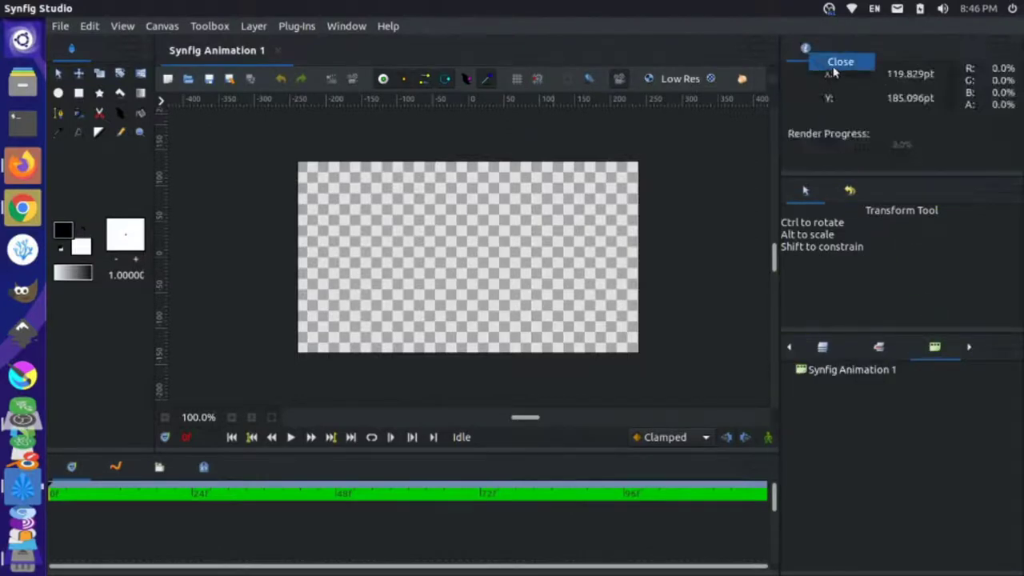
pyautogui.click(836, 62)
# - Put Tool Options beside the toolbox, close Graphs, and show the Timetrack panel
pyautogui.moveTo(806, 48); pyautogui.dragTo(72, 160)
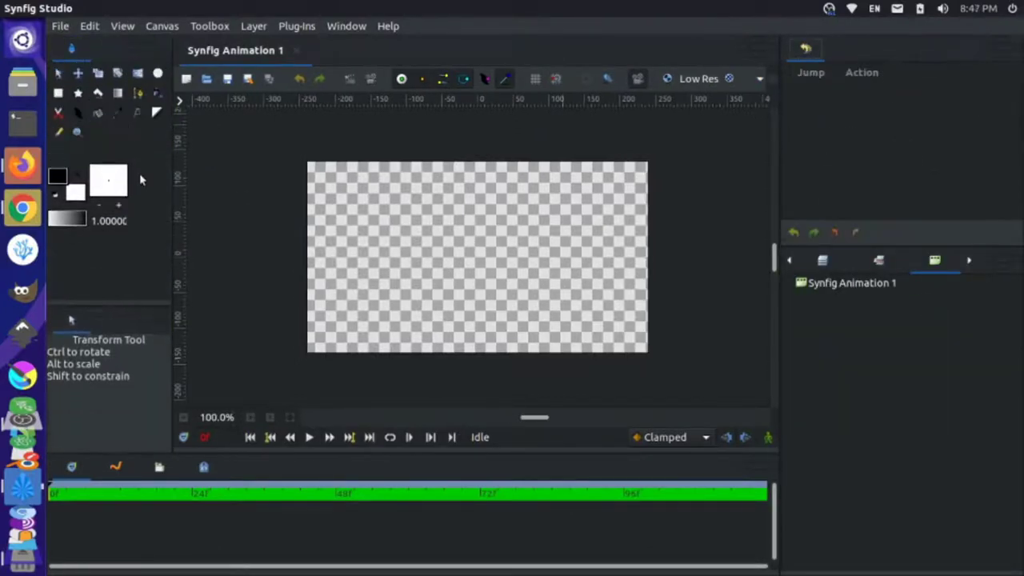
pyautogui.rightClick(118, 470)
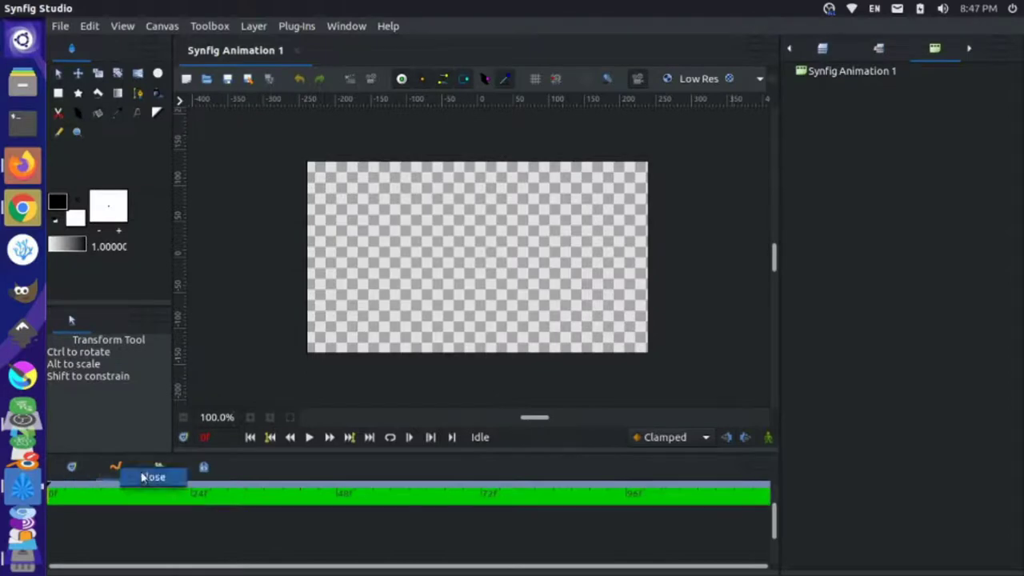
pyautogui.click(142, 477)
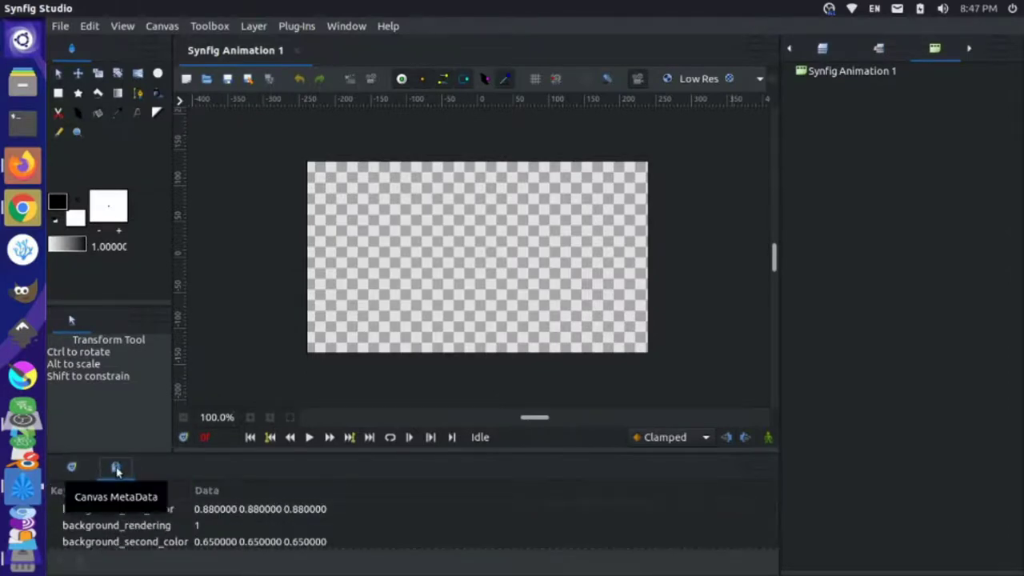
pyautogui.click(71, 467)
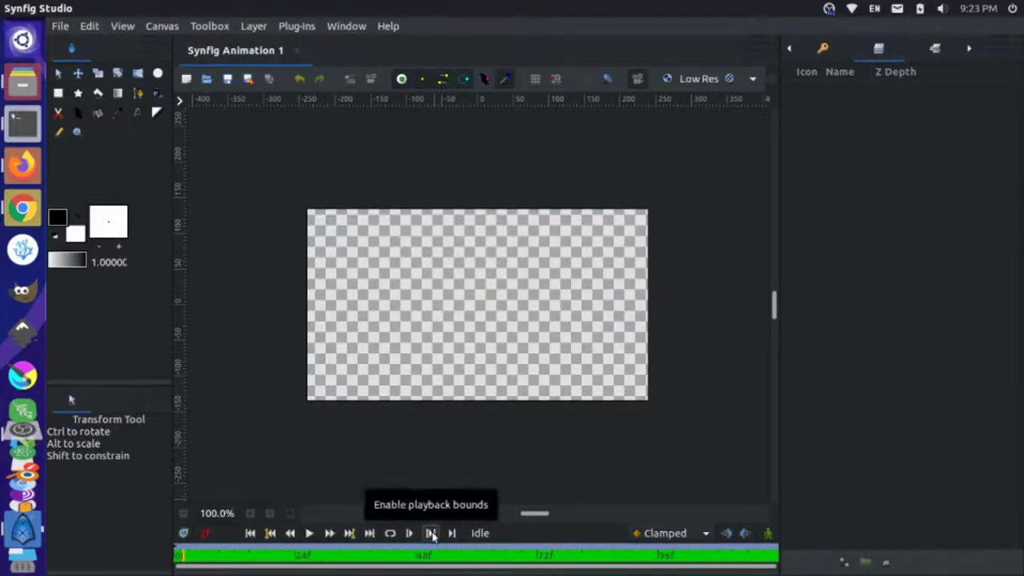
# - Enable playback bounds, set left and right bounds on the timeline, and play the animation
pyautogui.click(430, 533)
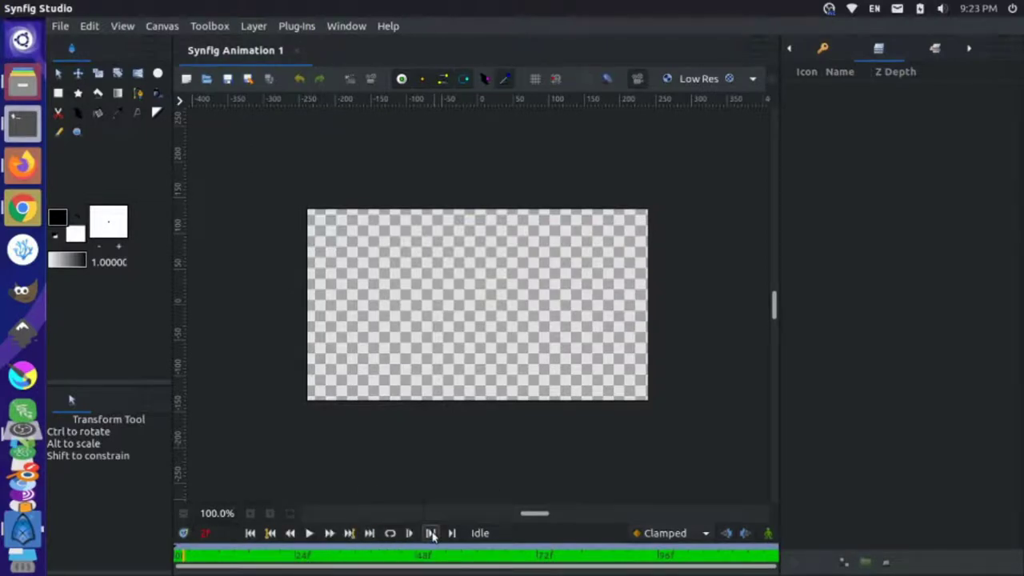
pyautogui.click(318, 563)
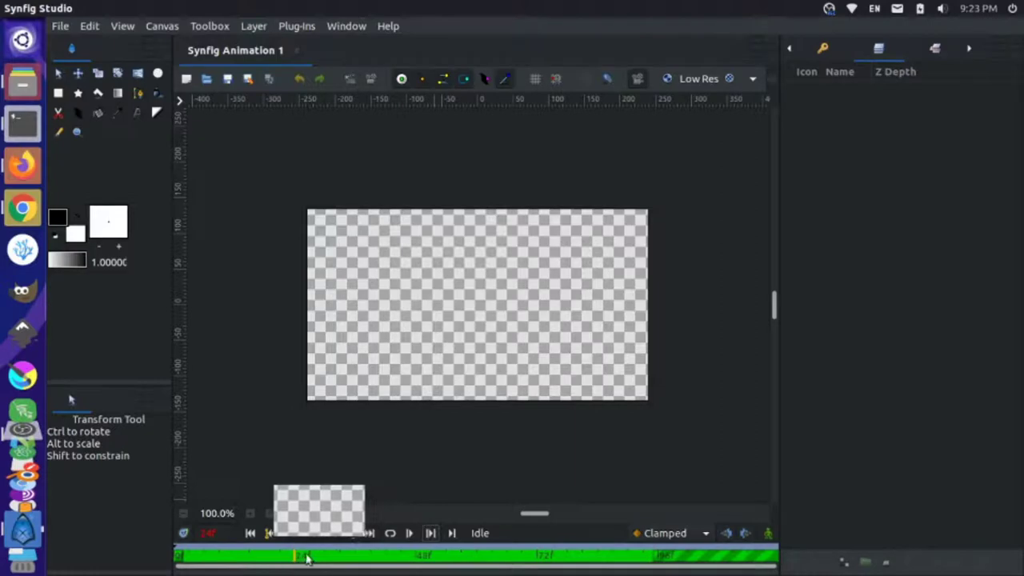
pyautogui.click(408, 534)
pyautogui.click(381, 558)
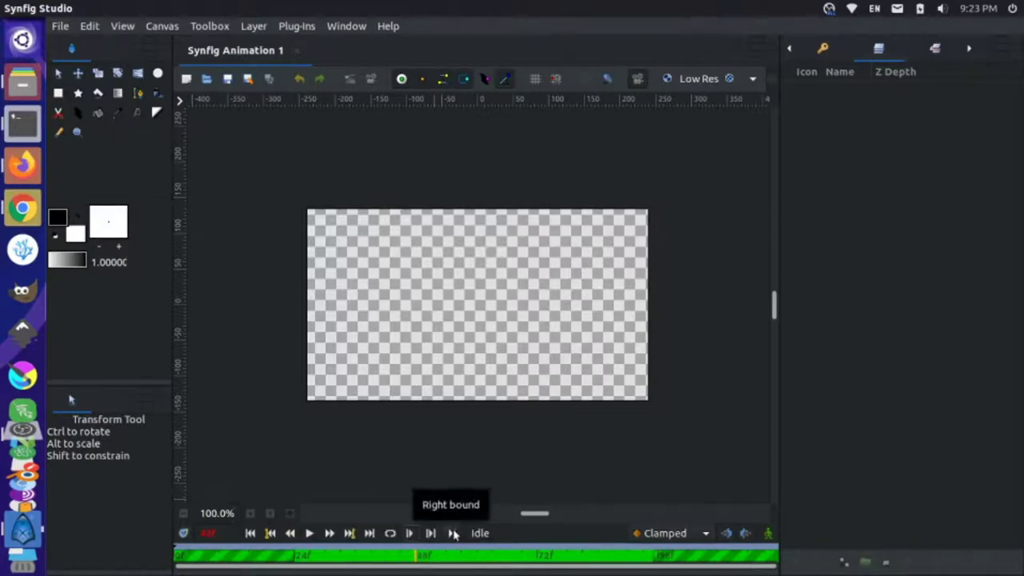
pyautogui.click(453, 534)
pyautogui.click(337, 558)
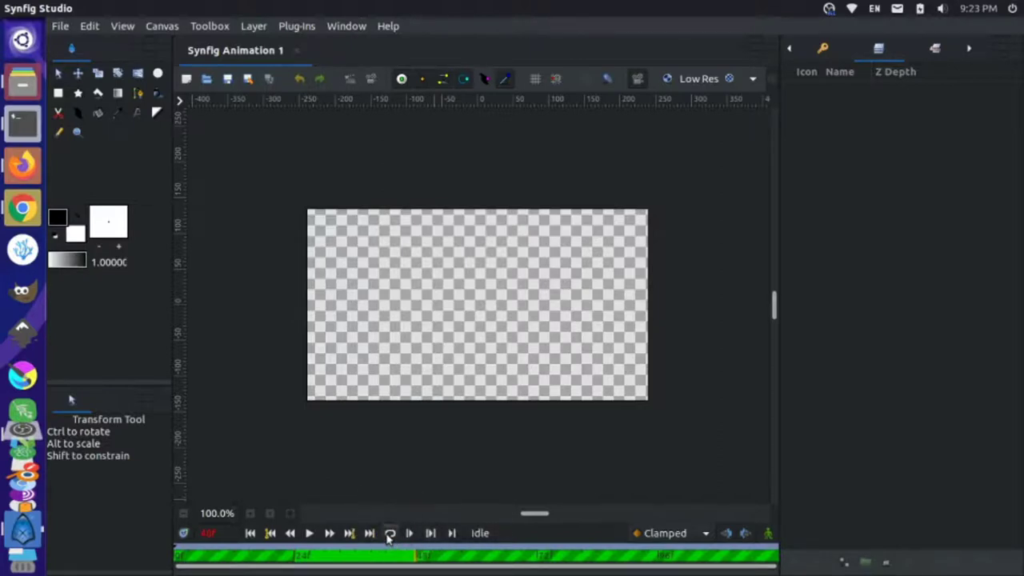
pyautogui.click(309, 534)
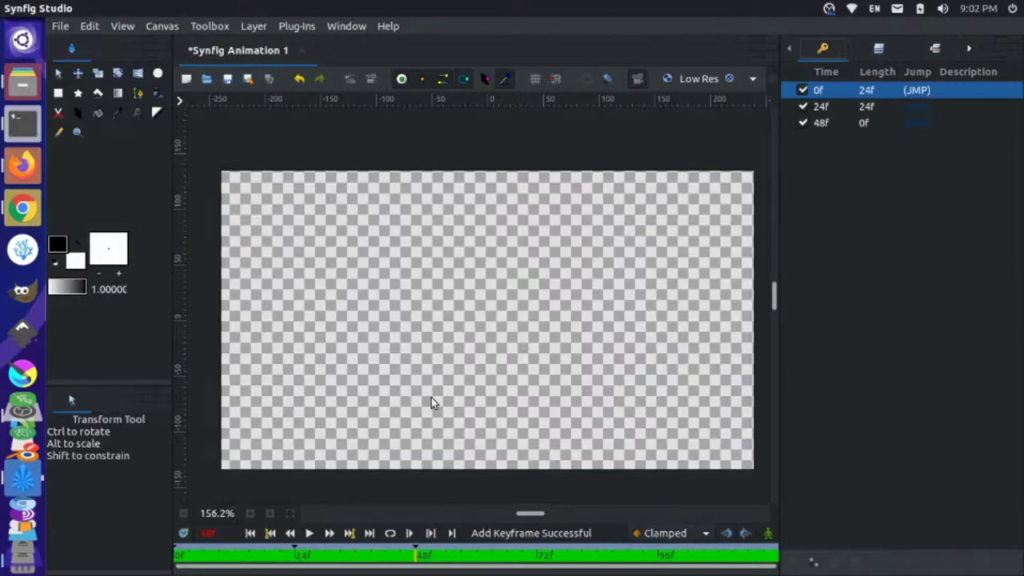
pyautogui.click(23, 39)
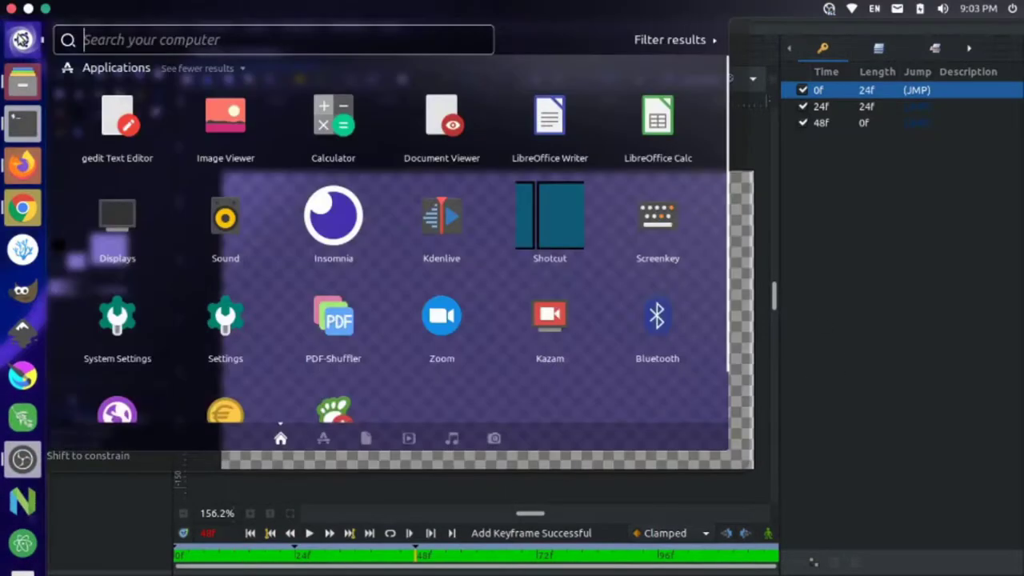
pyautogui.write('synf')
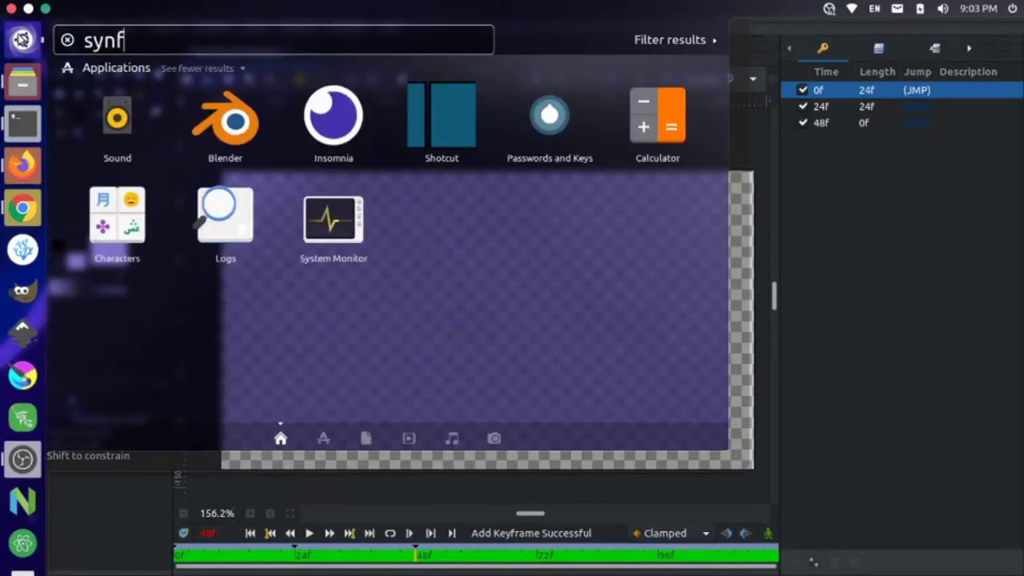
pyautogui.press('BackSpace')
pyautogui.press('BackSpace')
pyautogui.press('BackSpace')
pyautogui.press('BackSpace')
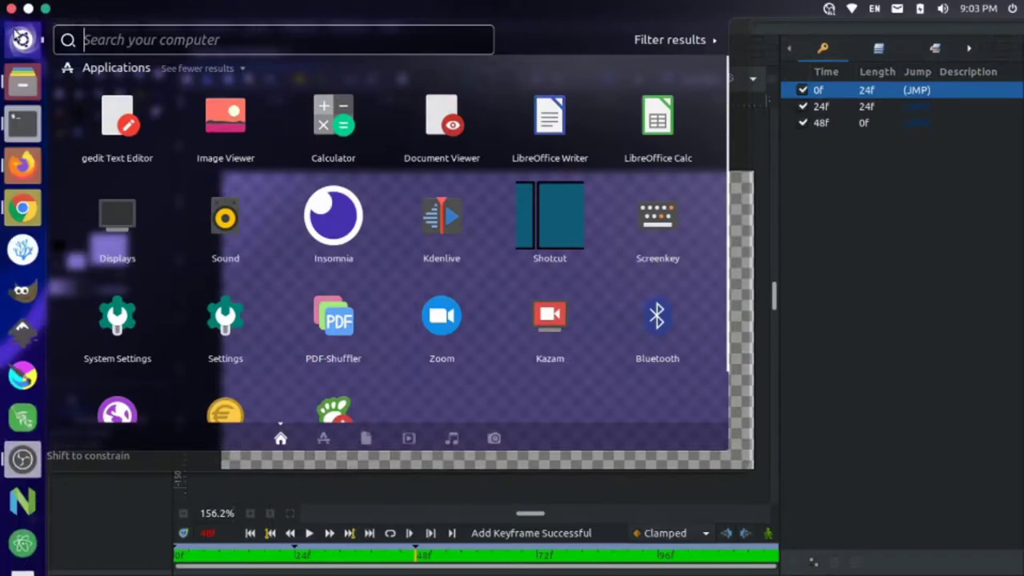
pyautogui.click(22, 39)
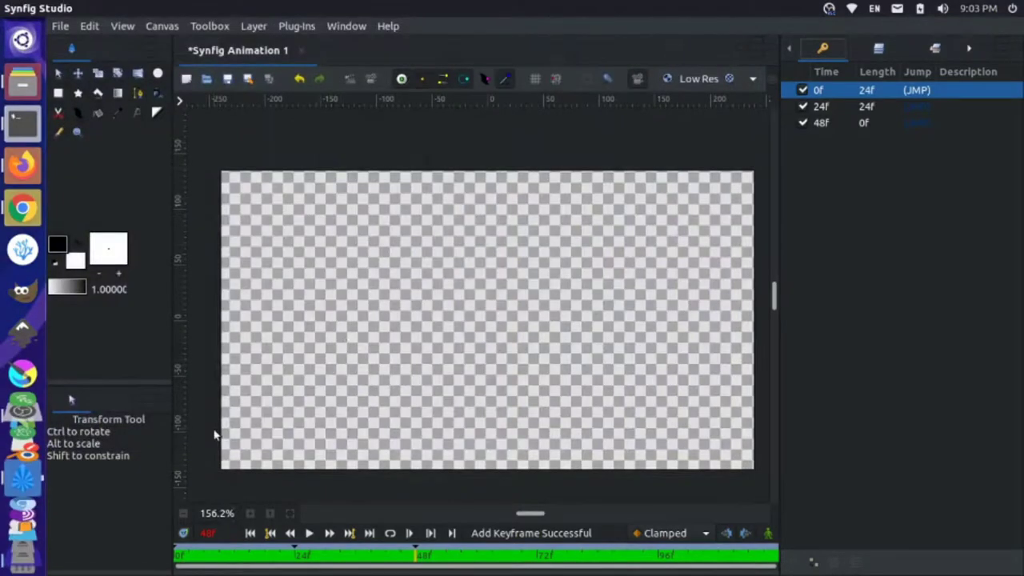
pyautogui.click(23, 81)
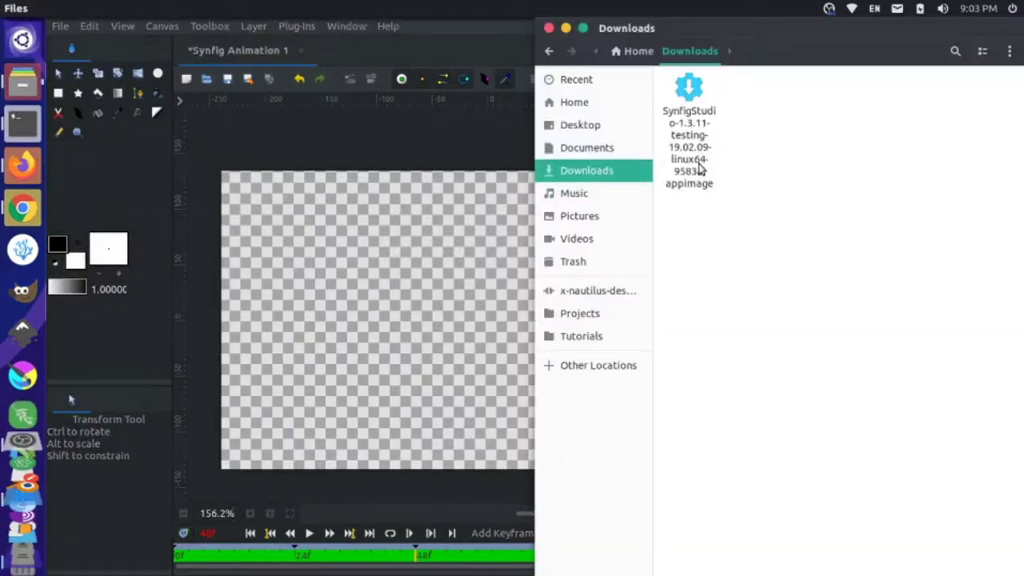
# - Allow the Synfig AppImage in Downloads to execute as a program, then switch to the terminal
pyautogui.hotkey('alt', 'Tab')
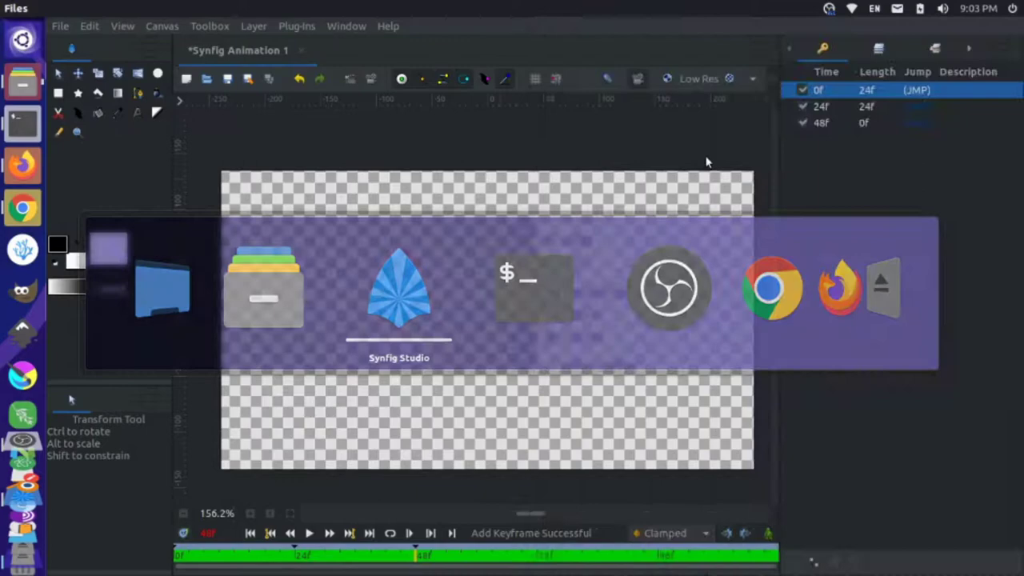
pyautogui.hotkey('alt', 'Tab')
pyautogui.hotkey('alt', 'Tab')
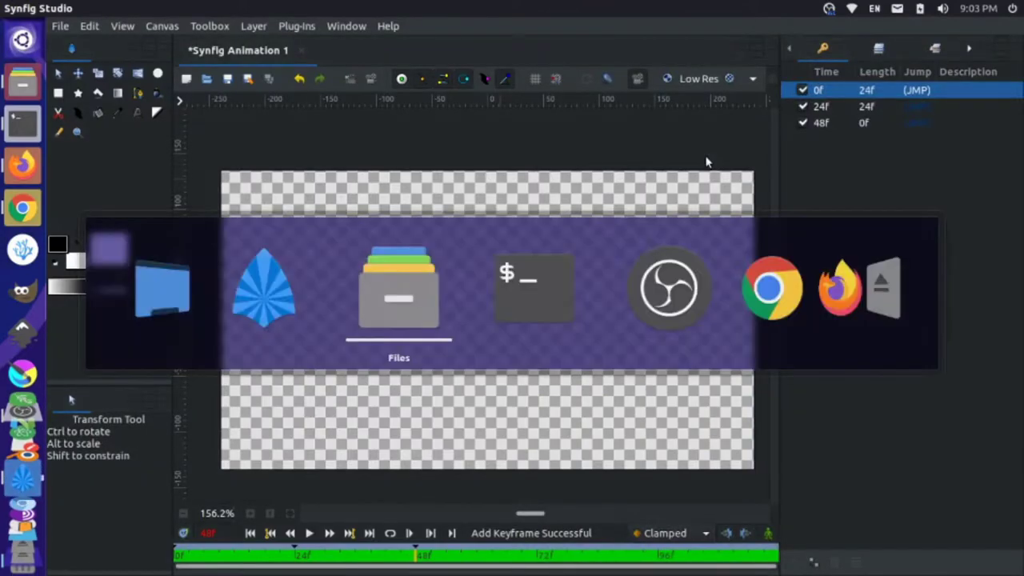
pyautogui.rightClick(699, 140)
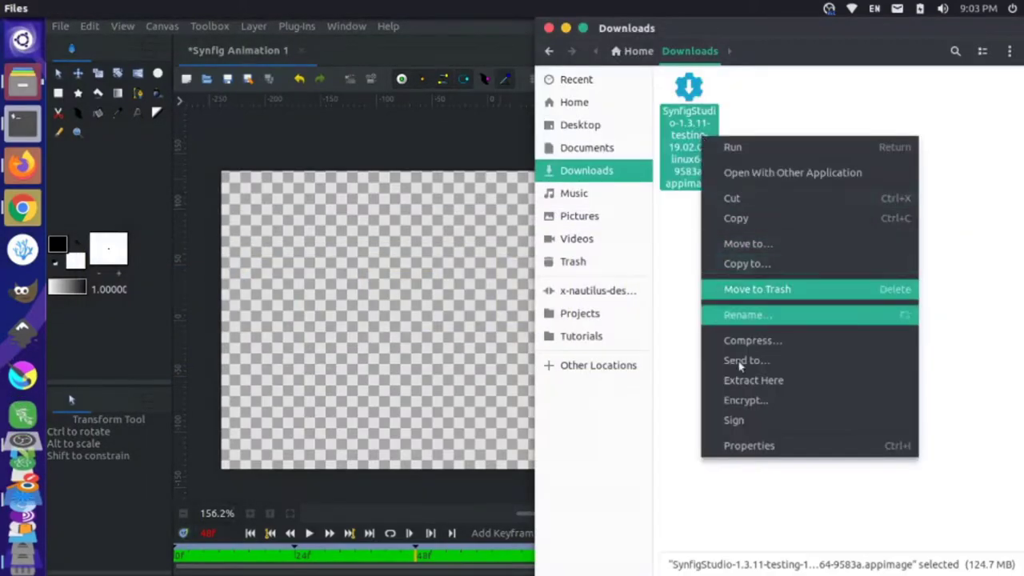
pyautogui.click(758, 445)
pyautogui.click(762, 179)
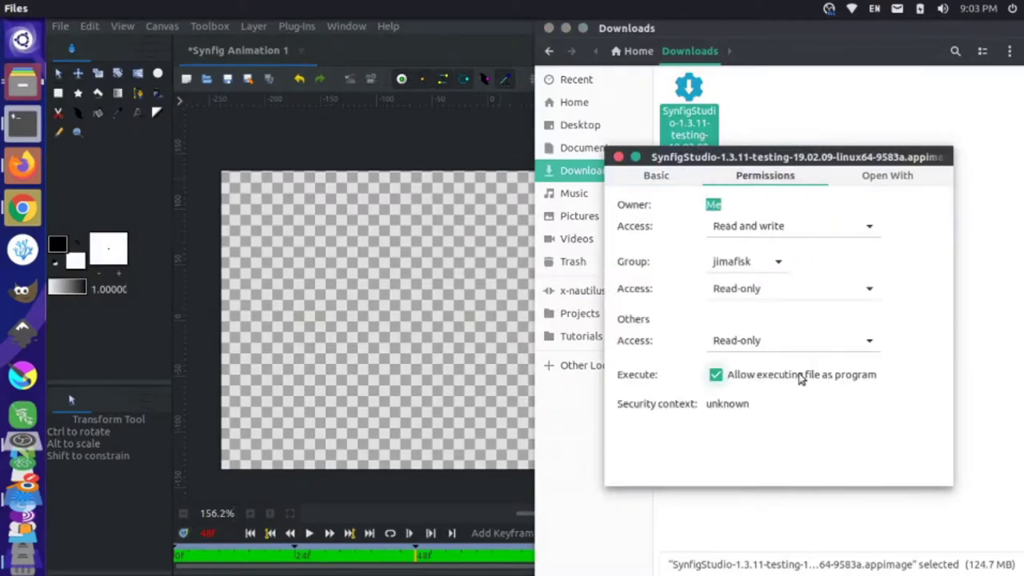
pyautogui.click(618, 156)
pyautogui.hotkey('alt', 'Tab')
pyautogui.press('Tab')
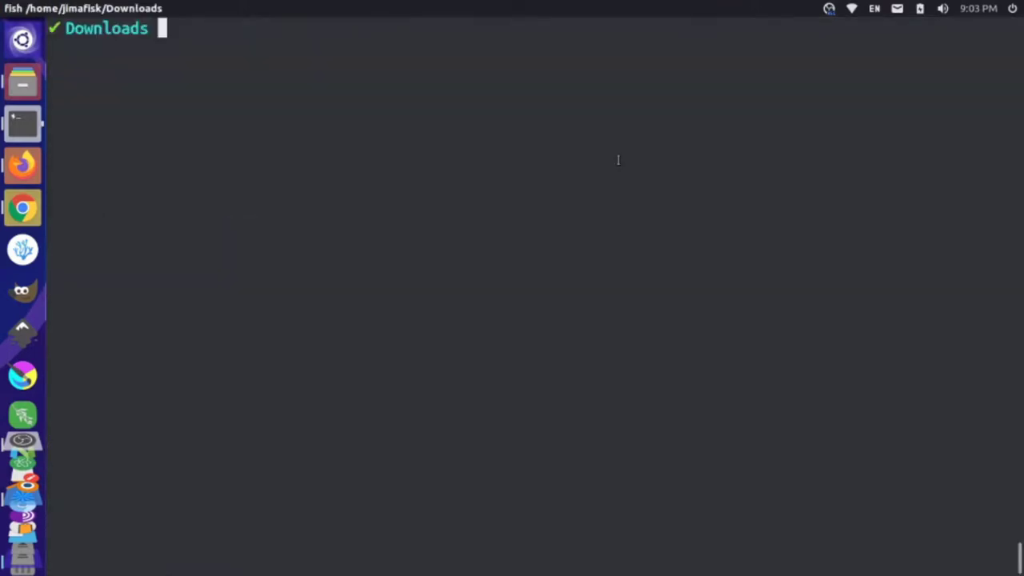
# - Check the folder with pwd and la, then run the Synfig AppImage via ./S completion
pyautogui.write('pwd')
pyautogui.press('Return')
pyautogui.write('la')
pyautogui.press('Return')
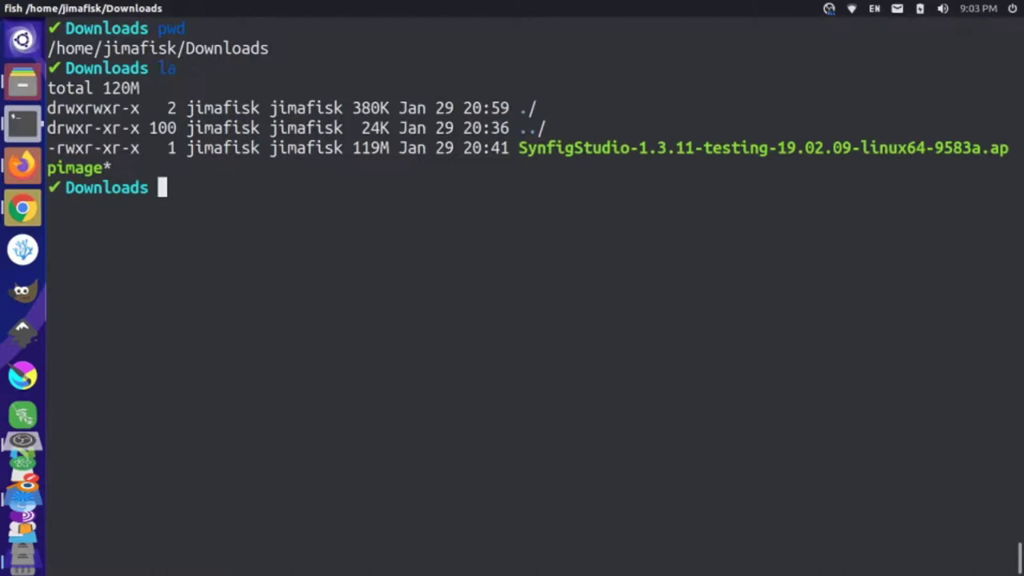
pyautogui.write('.')
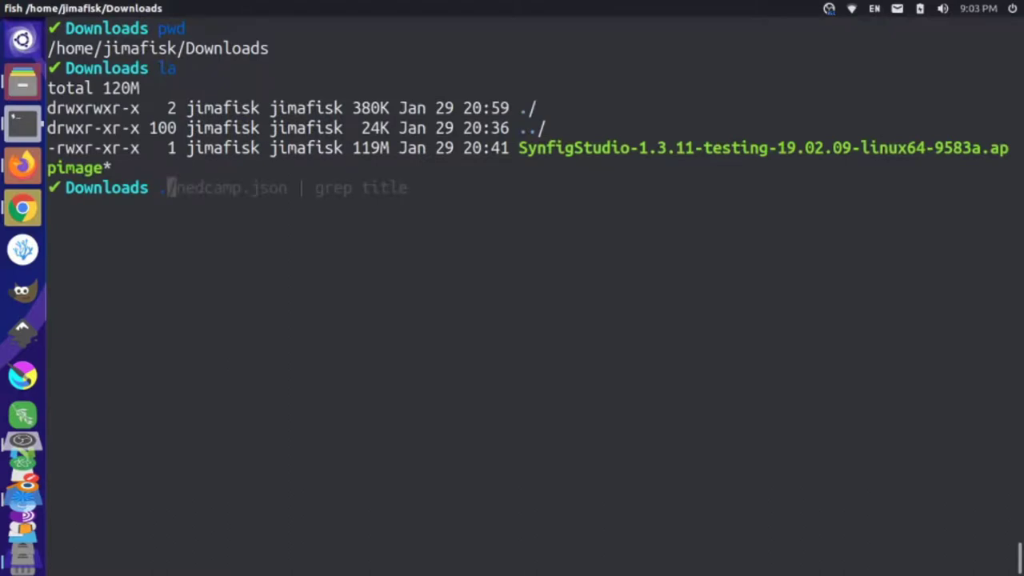
pyautogui.write('/S')
pyautogui.press('Tab')
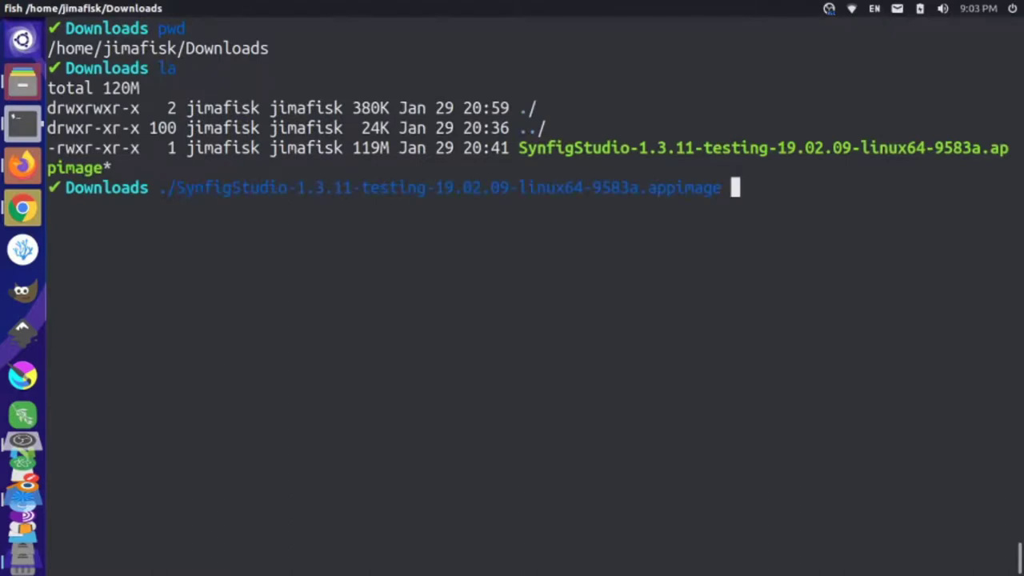
pyautogui.press('Return')
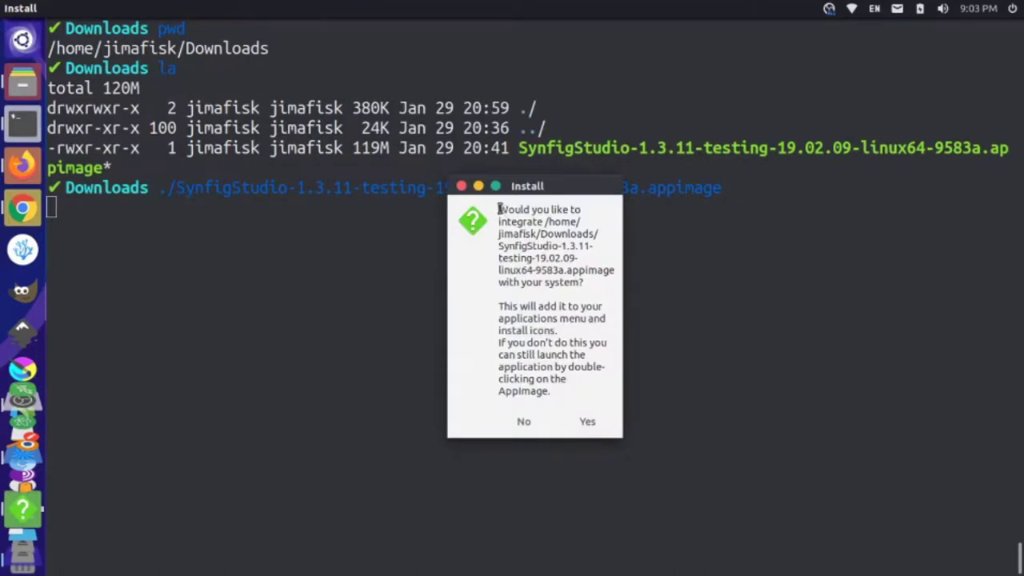
# - Read the AppImage Install prompt and answer Yes to integrate Synfig with the system
pyautogui.moveTo(499, 208); pyautogui.dragTo(565, 278)
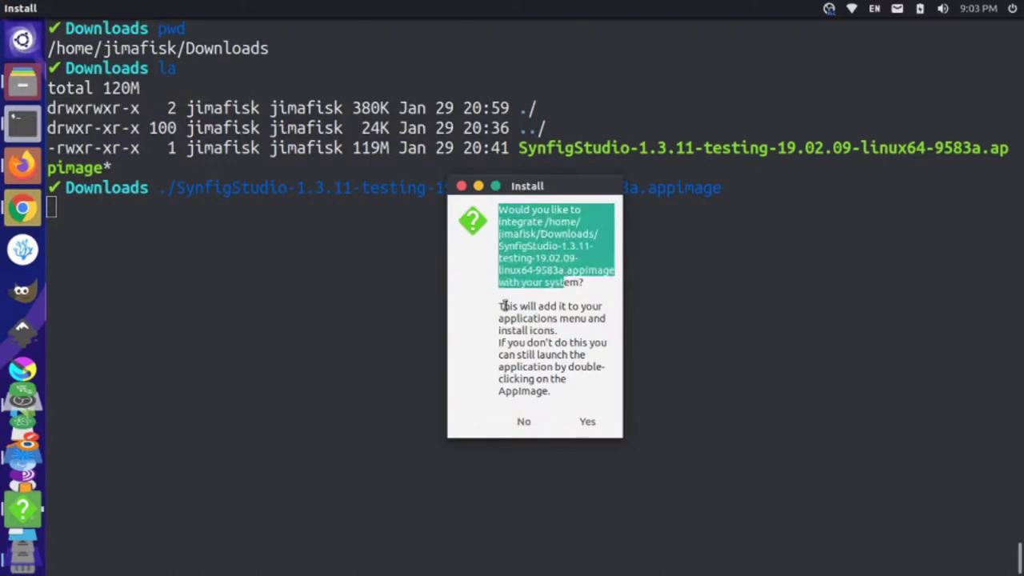
pyautogui.moveTo(504, 306); pyautogui.dragTo(562, 324)
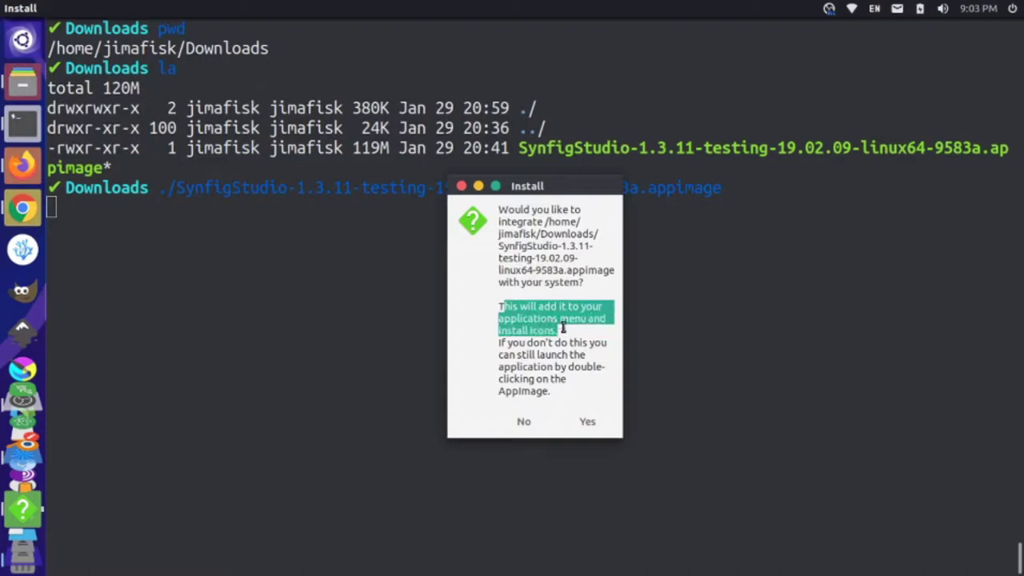
pyautogui.click(559, 330)
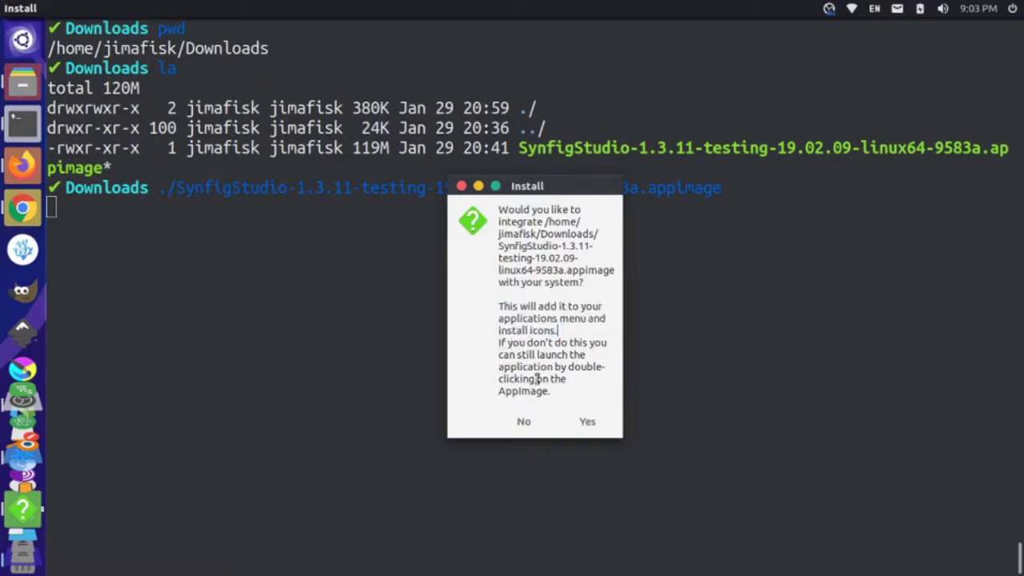
pyautogui.moveTo(506, 390); pyautogui.dragTo(560, 392)
pyautogui.click(566, 391)
pyautogui.click(587, 421)
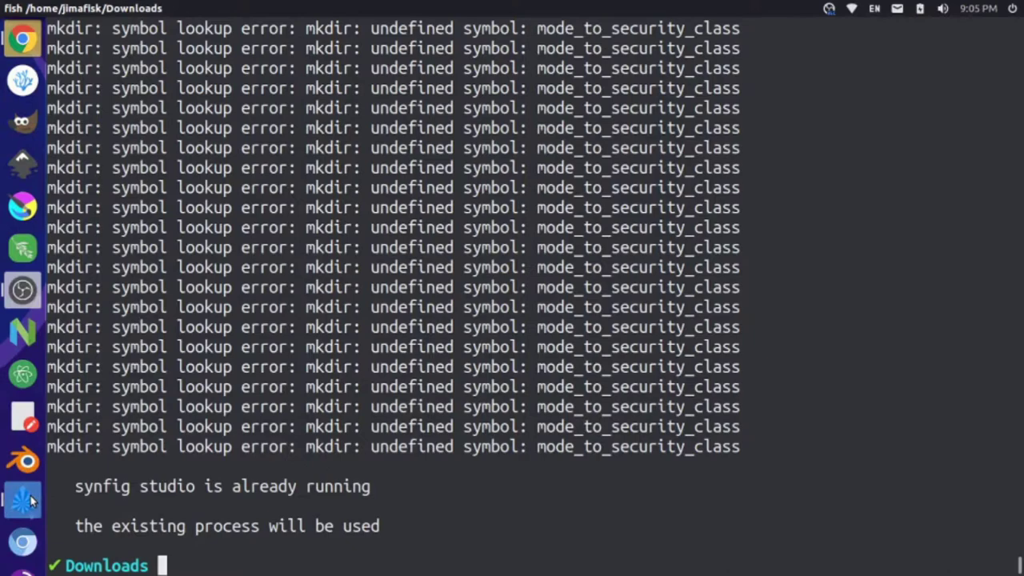
# - Bring Synfig Studio forward and quit it, closing without saving the animation
pyautogui.click(32, 501)
pyautogui.click(12, 9)
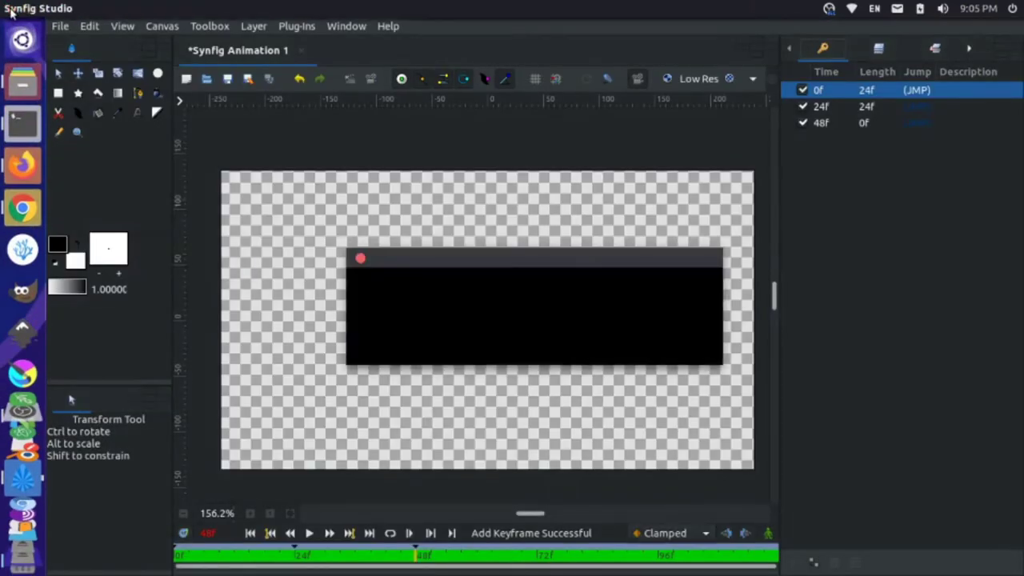
pyautogui.click(443, 358)
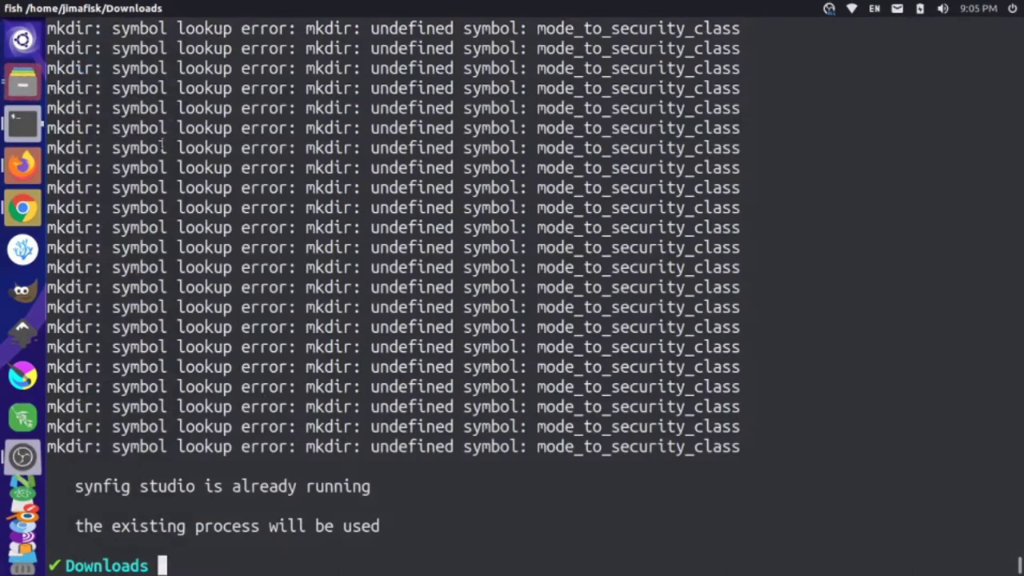
# - Search 'syn' in the app launcher and start Synfig Studio from the results
pyautogui.click(23, 47)
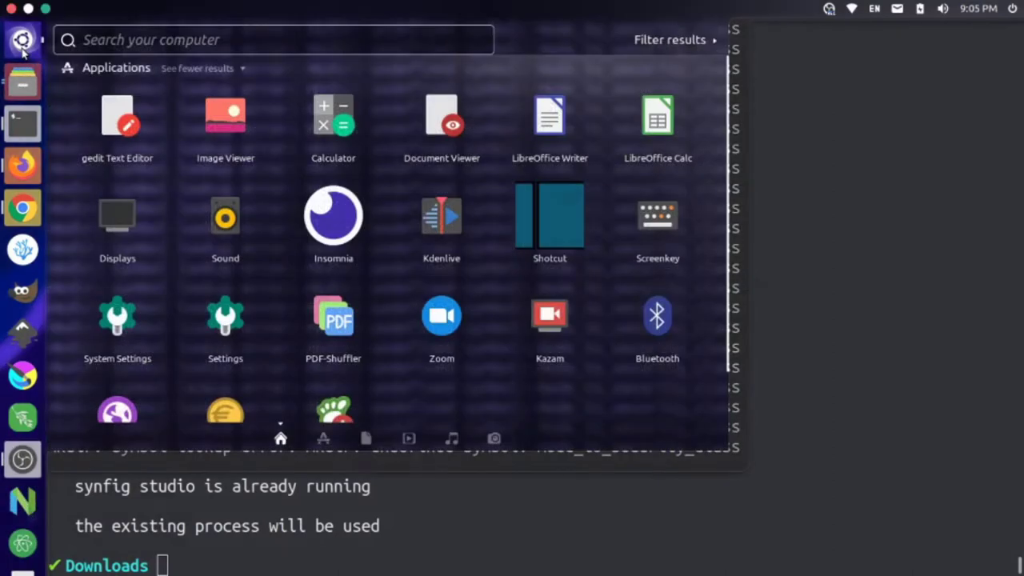
pyautogui.write('syn')
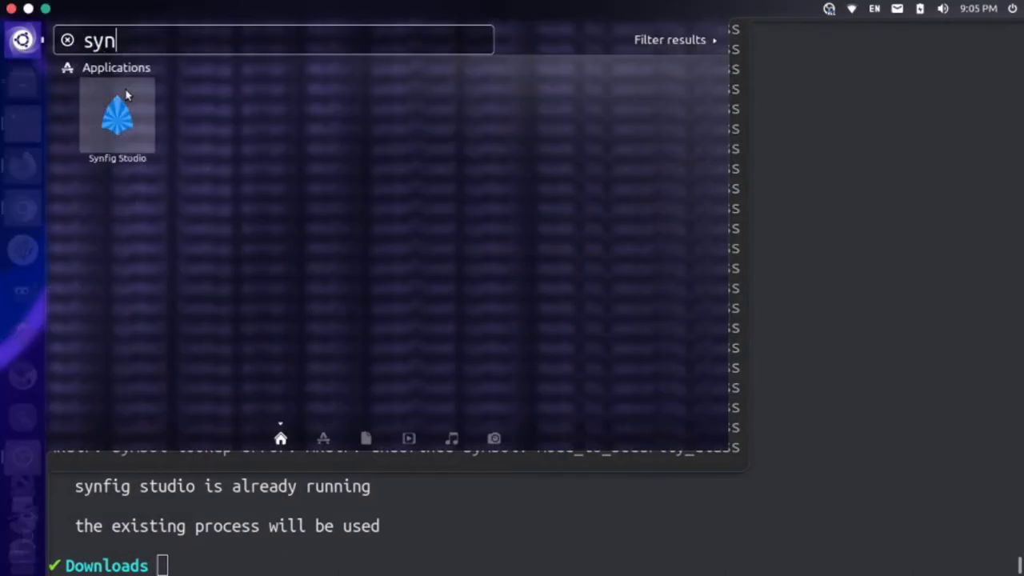
pyautogui.click(113, 110)
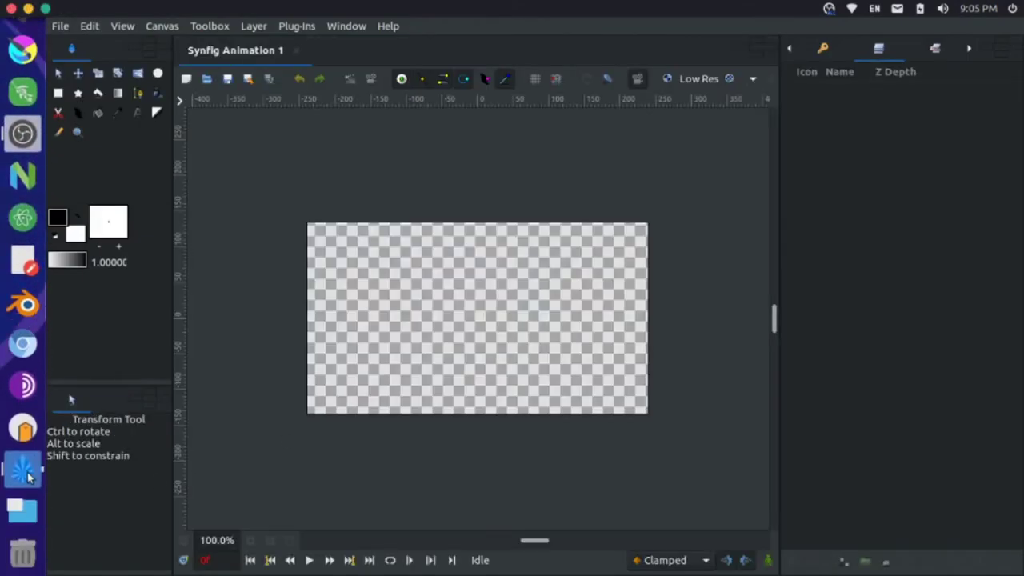
# - Move the Synfig Studio icon higher in the launcher, above Chrome
pyautogui.moveTo(27, 468); pyautogui.dragTo(284, 281)
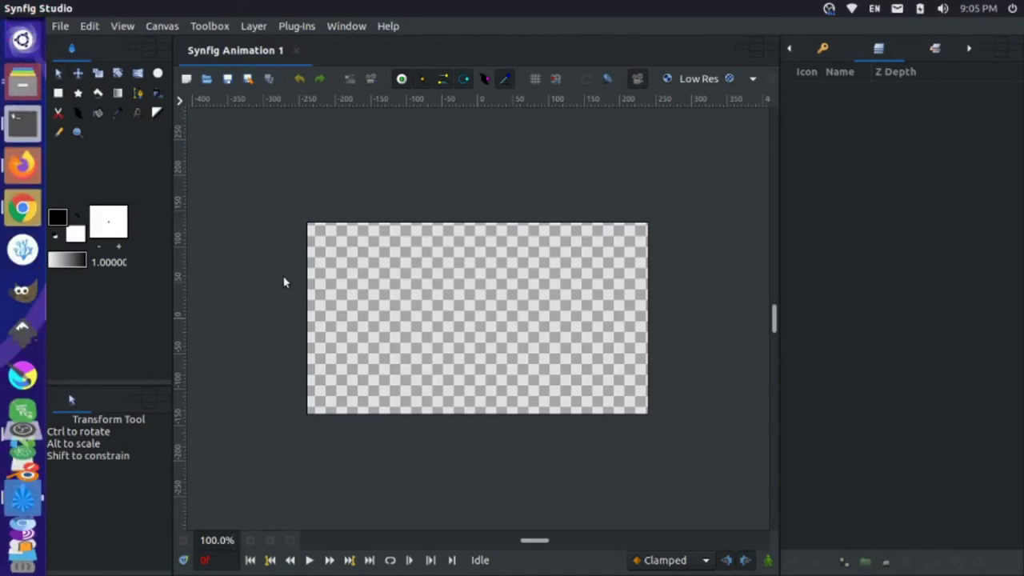
# - Close the open Synfig window
pyautogui.click(14, 8)
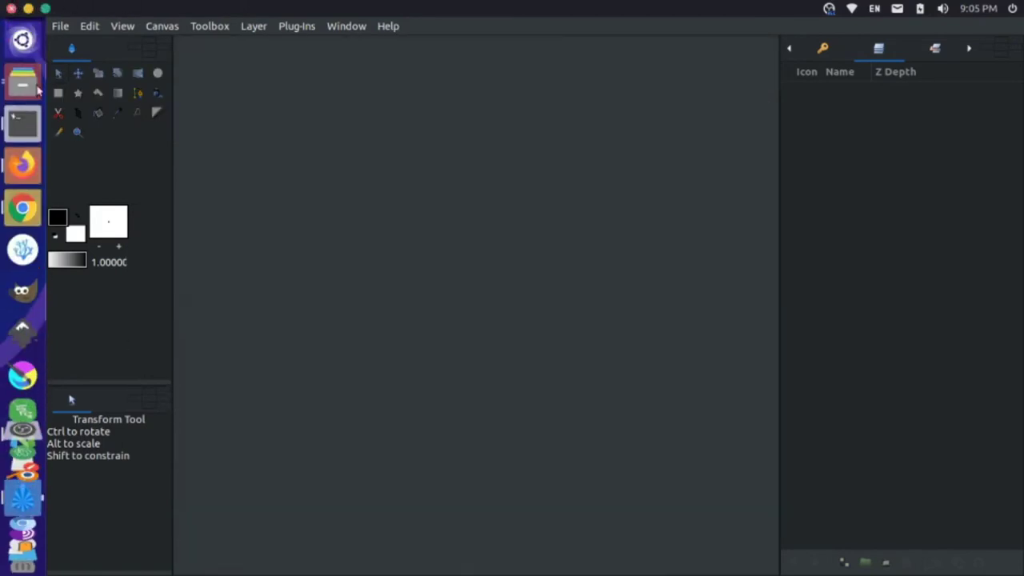